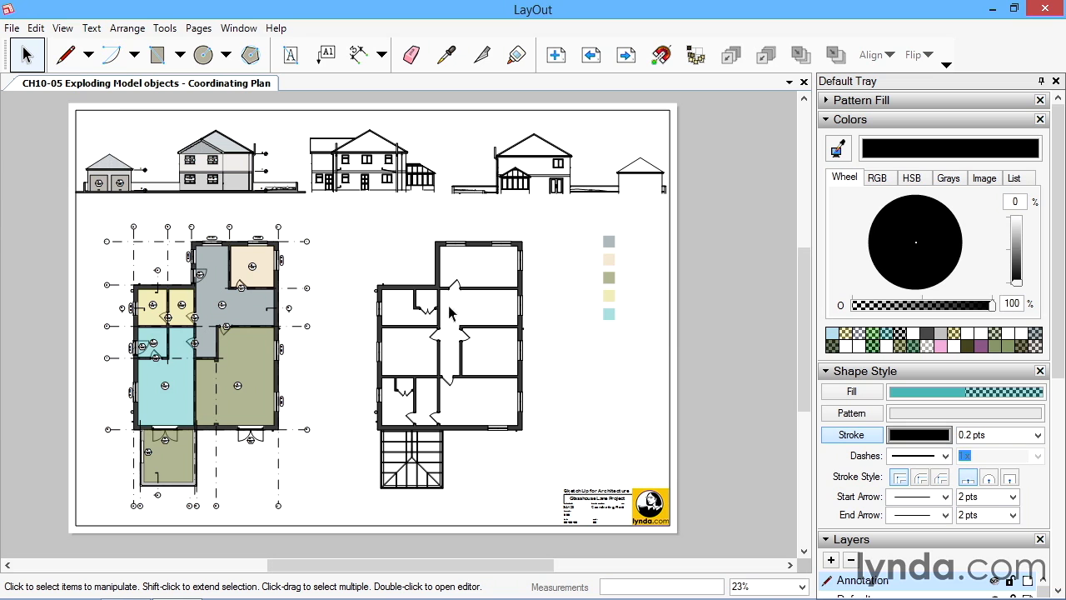
- Copy the glazed roof viewport below the first floor plan into the blank area about 243 mm across and 103 mm up
left_click(413, 458)
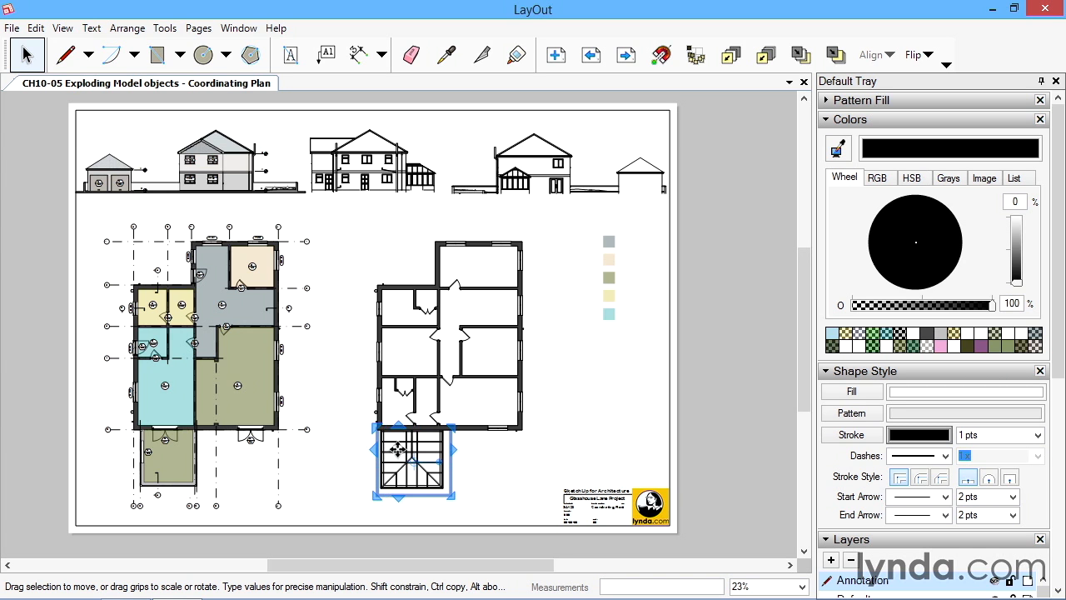
left_click_drag(398, 450, 574, 377)
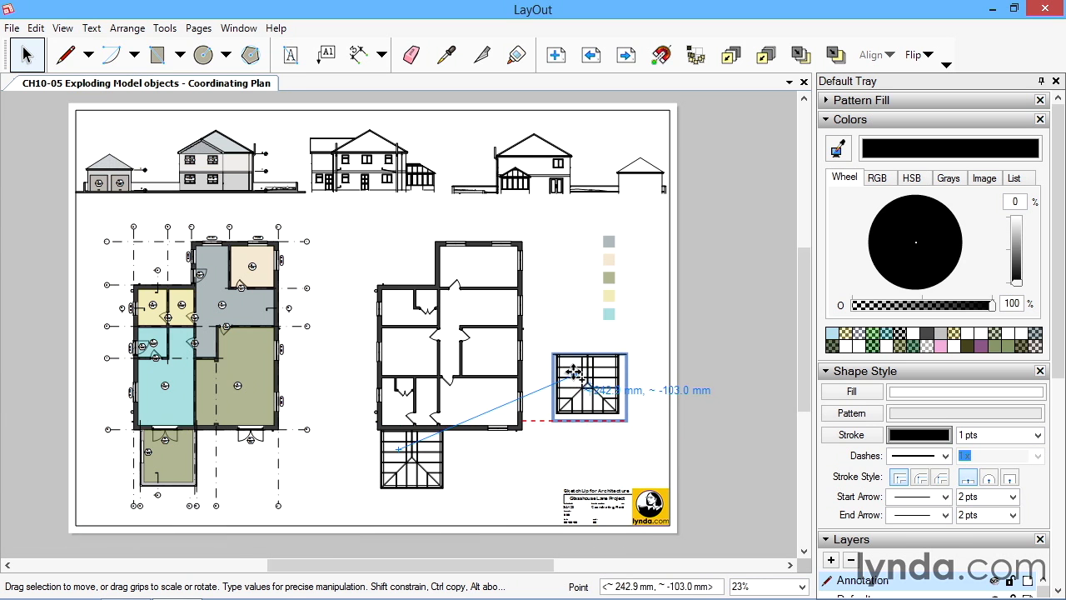
left_click_drag(573, 373, 574, 373, "ctrl")
left_click(664, 430)
- Place a second copy of the roof viewport directly beside the first copy, overlapping the page edge
scroll(605, 404, "up", 2)
scroll(605, 404, "up", 4)
middle_click_drag(603, 398, 450, 341)
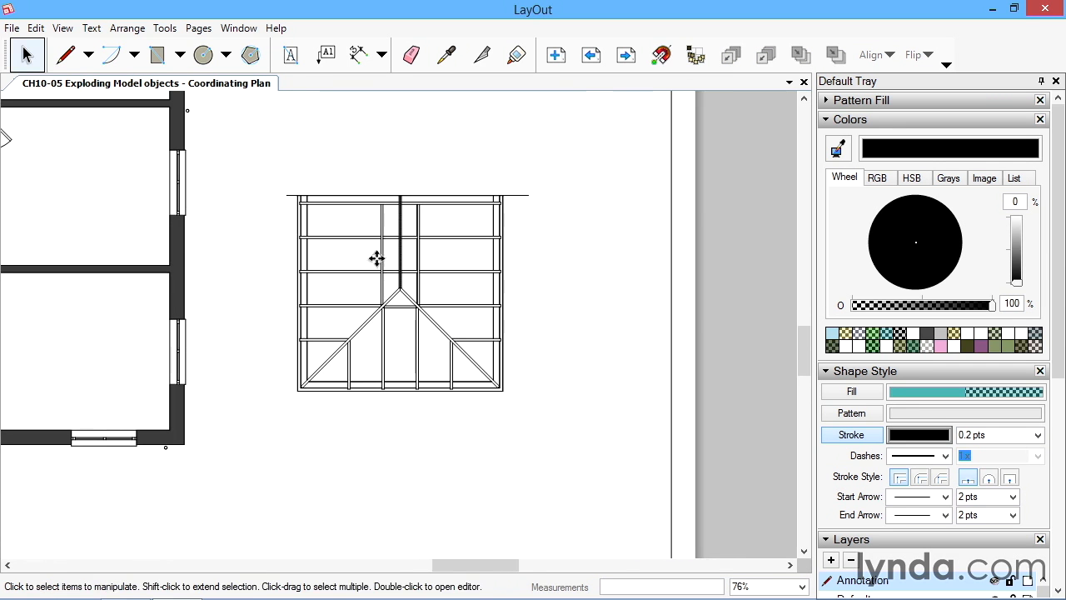
left_click(377, 263)
left_click_drag(377, 263, 636, 260, "ctrl")
left_click(410, 309)
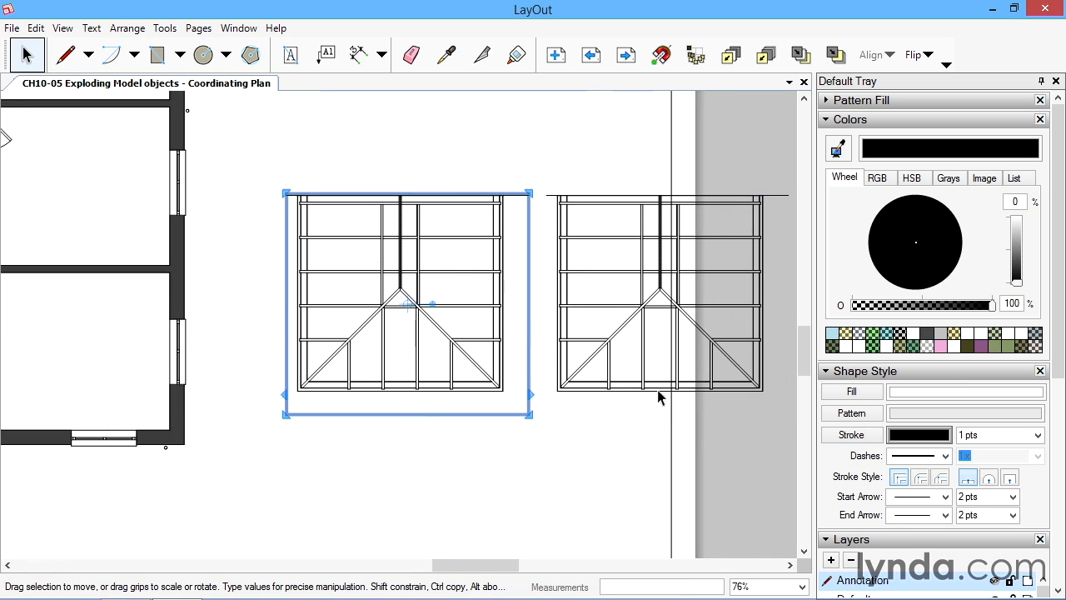
- Switch the rendering of the roof copy at the page edge from Vector to Raster
left_click(638, 313)
left_click_drag(1058, 346, 1058, 551)
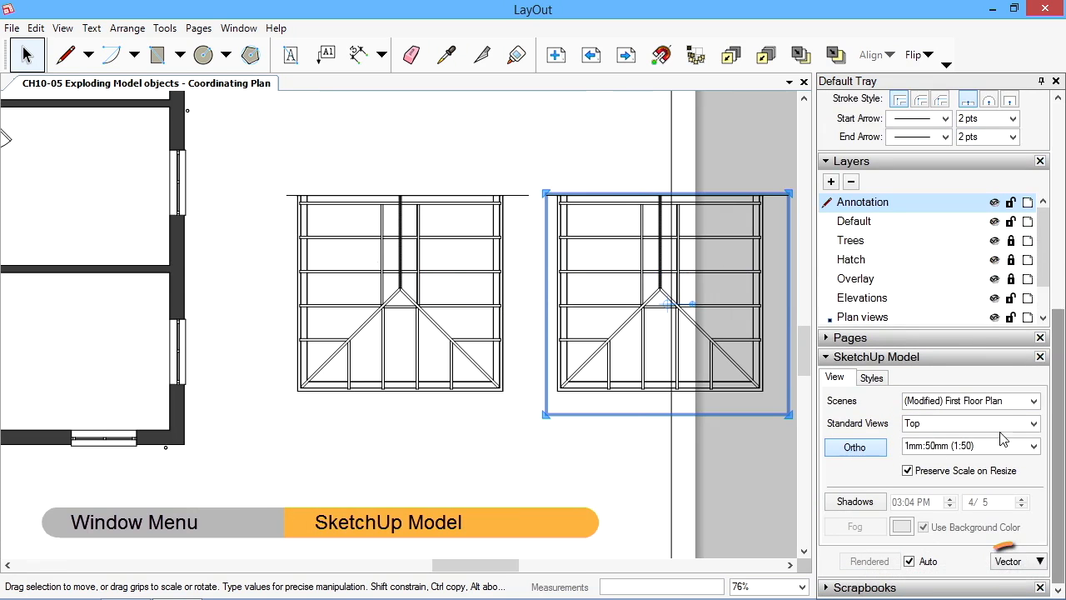
left_click(442, 302)
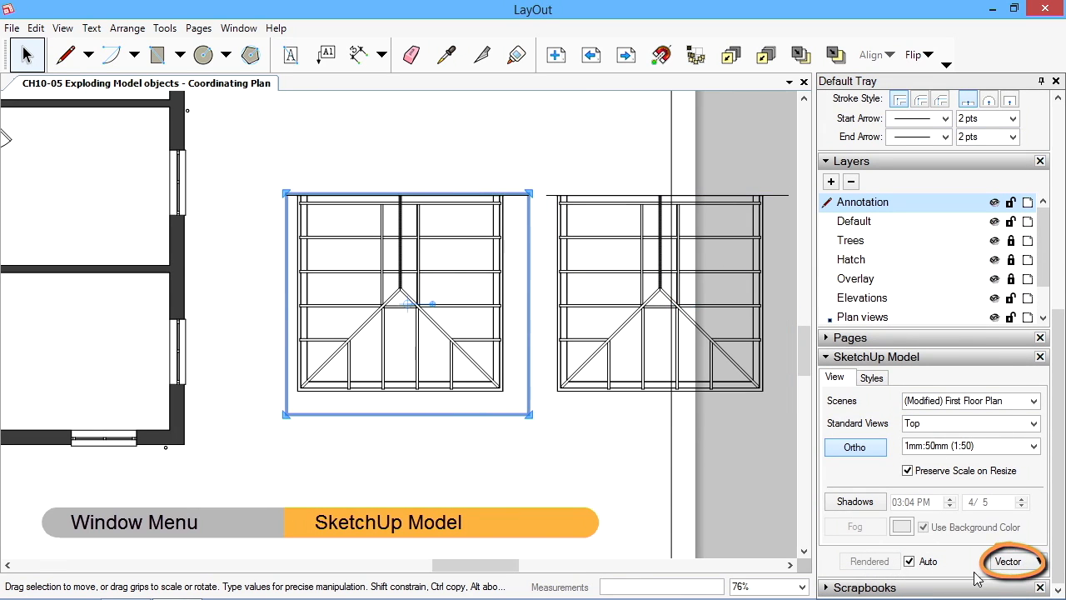
left_click(629, 276)
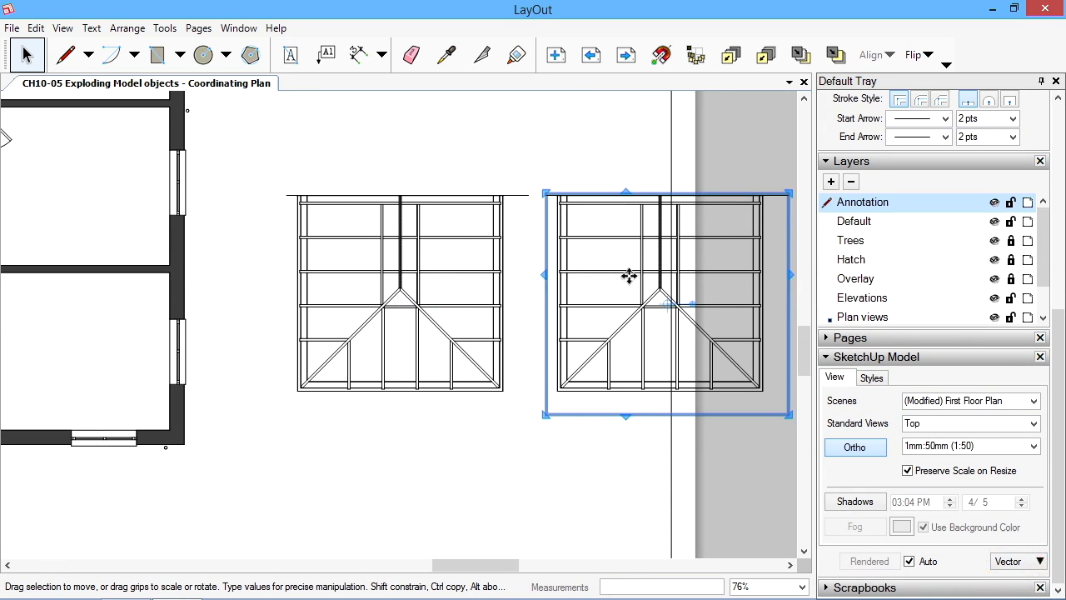
left_click(1008, 558)
left_click(991, 560)
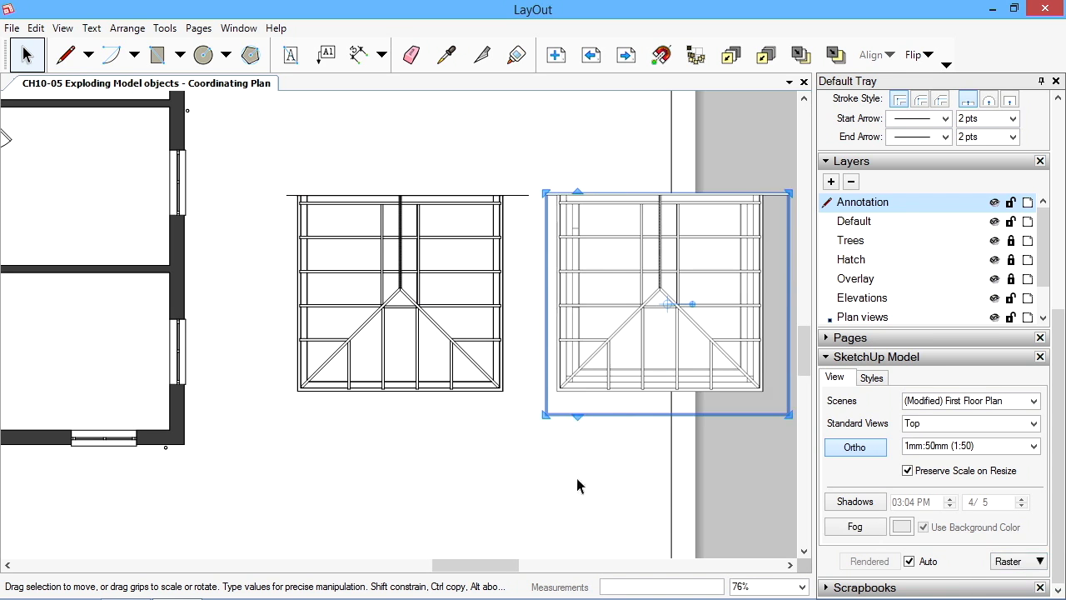
left_click(727, 481)
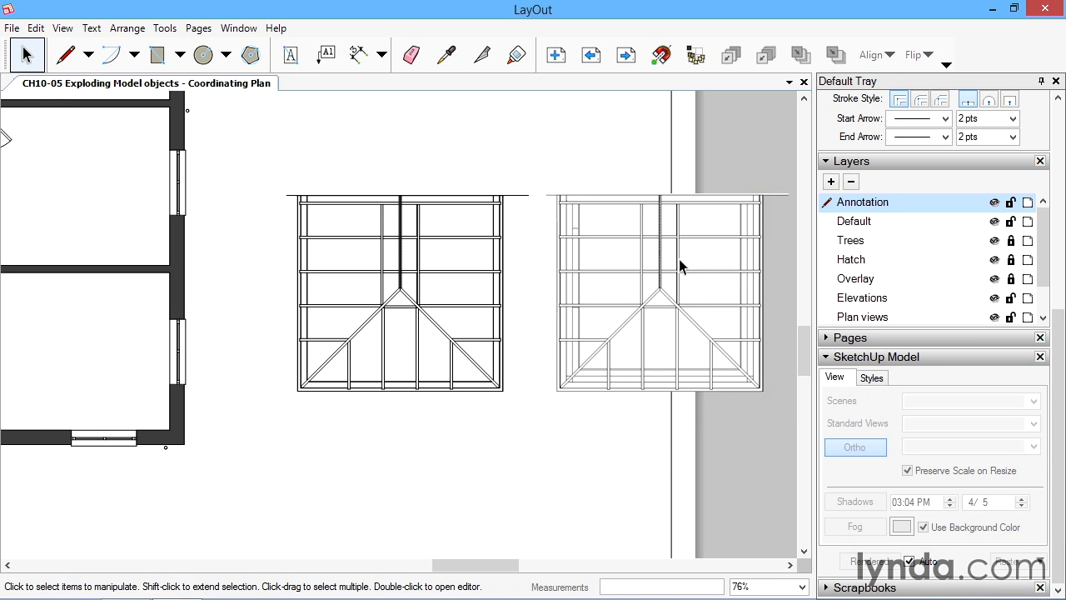
- Explode the raster-rendered roof copy at the page edge
scroll(494, 238, "up", 5)
left_click(533, 239)
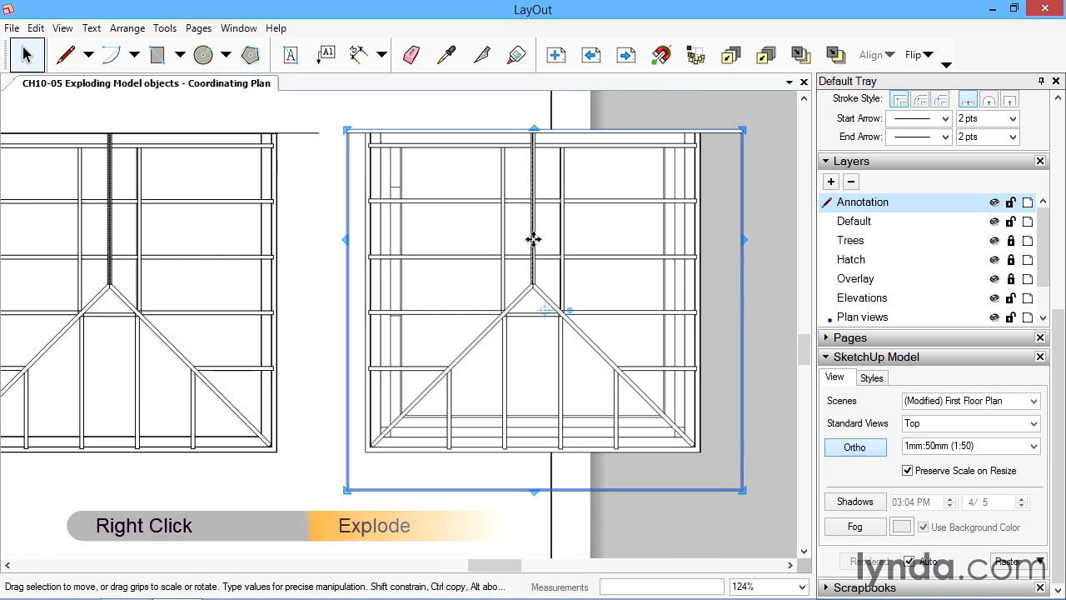
right_click(533, 239)
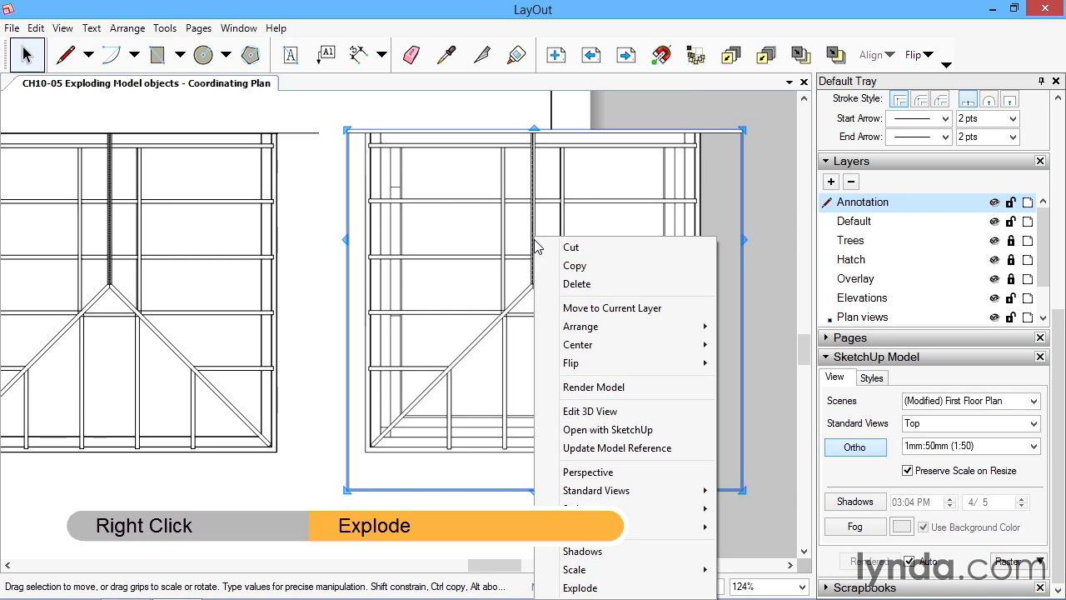
left_click(581, 587)
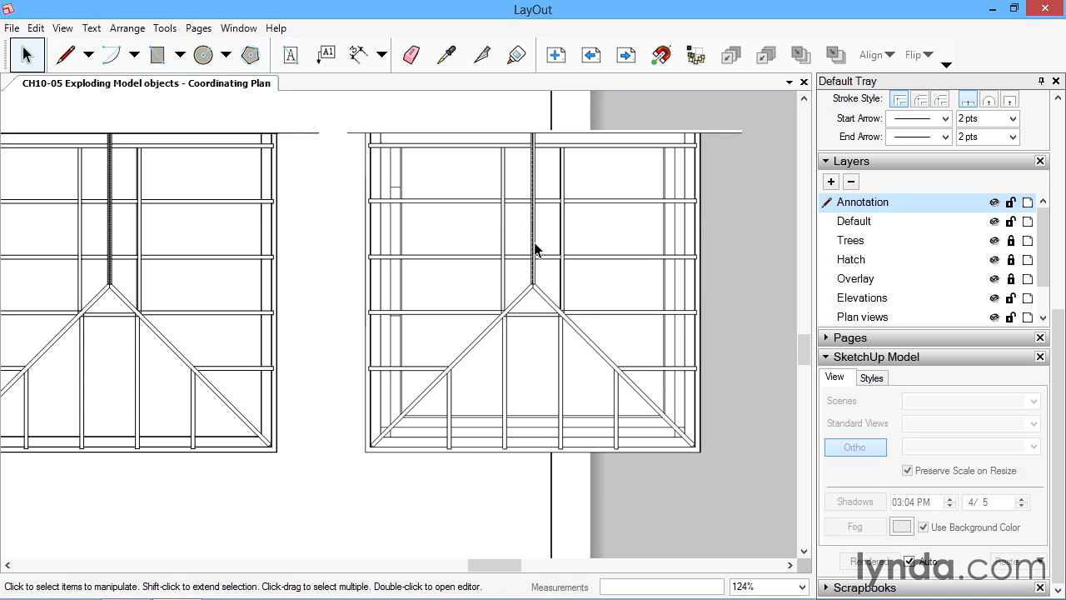
- Check the options available for the exploded raster roof image, and delete the image
right_click(560, 251)
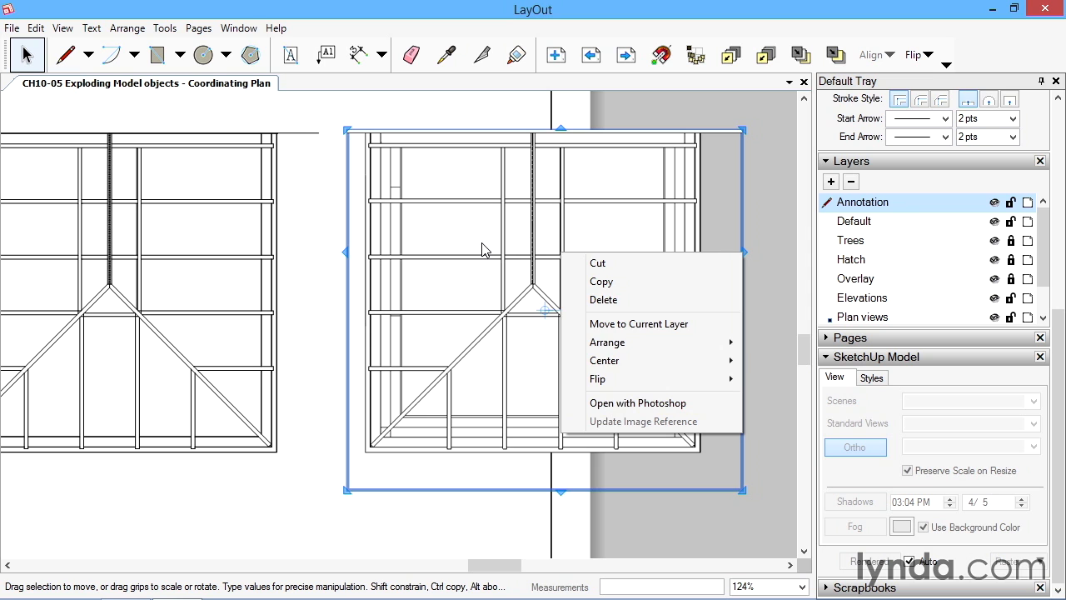
left_click(535, 230)
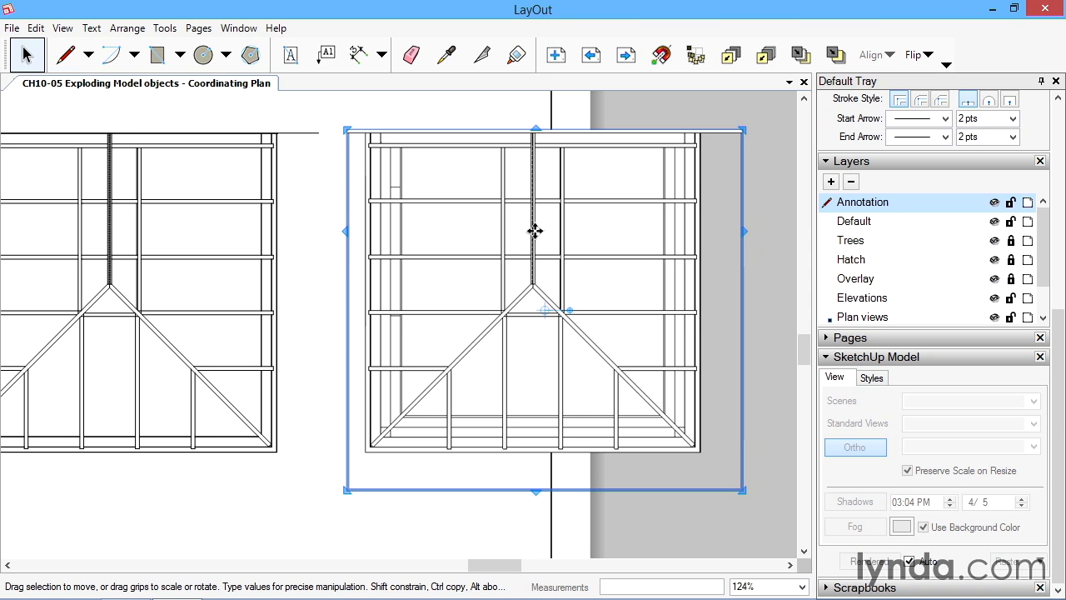
key("Delete")
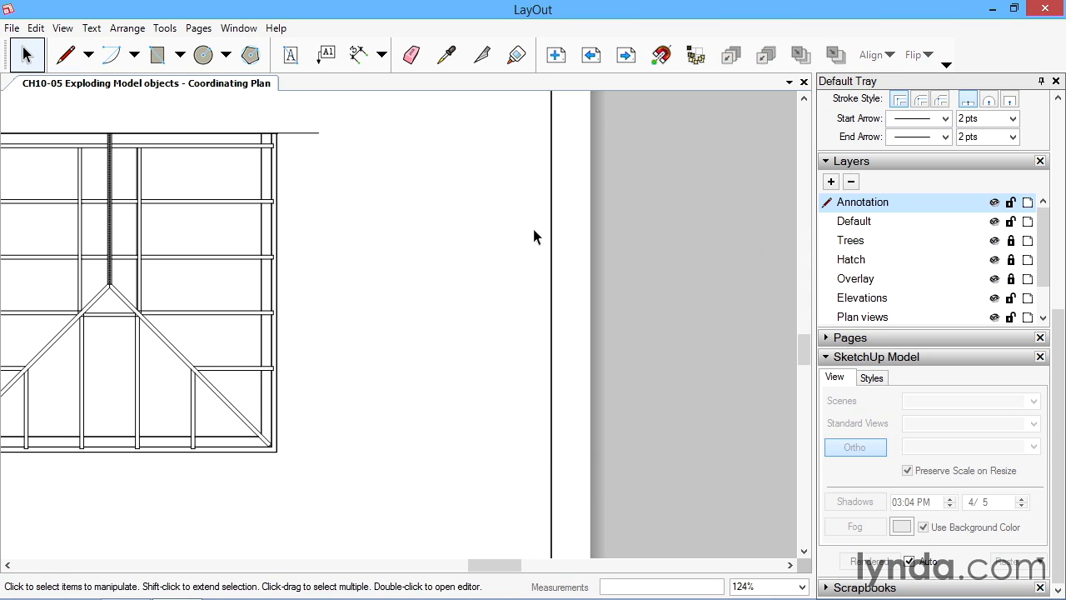
- Explode the remaining vector-rendered roof copy beside the floor plan
middle_click_drag(361, 256, 541, 262)
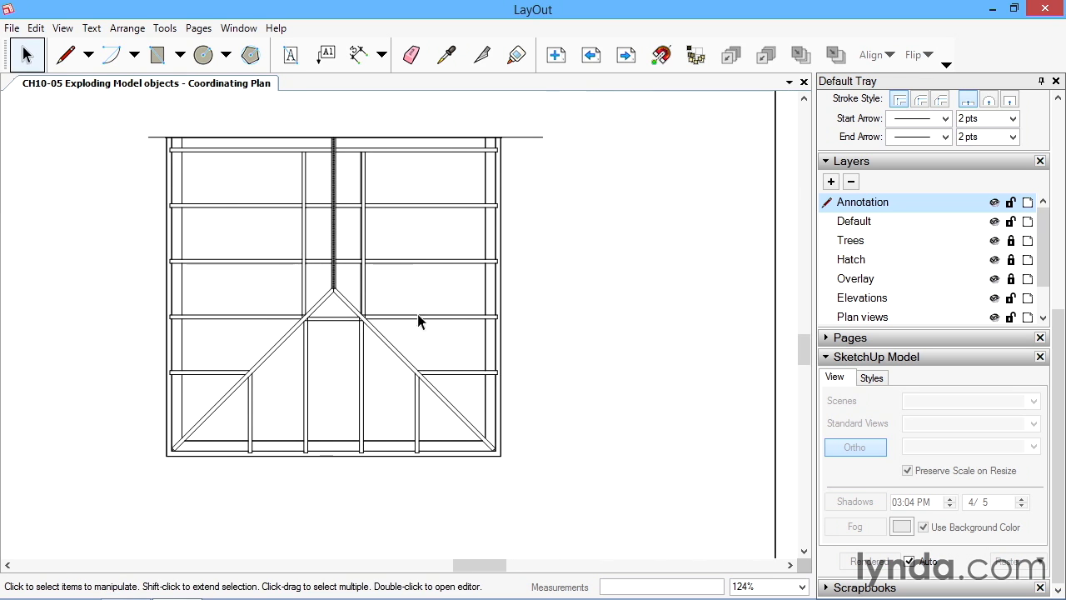
scroll(422, 251, "down", 2)
middle_click_drag(423, 255, 475, 264)
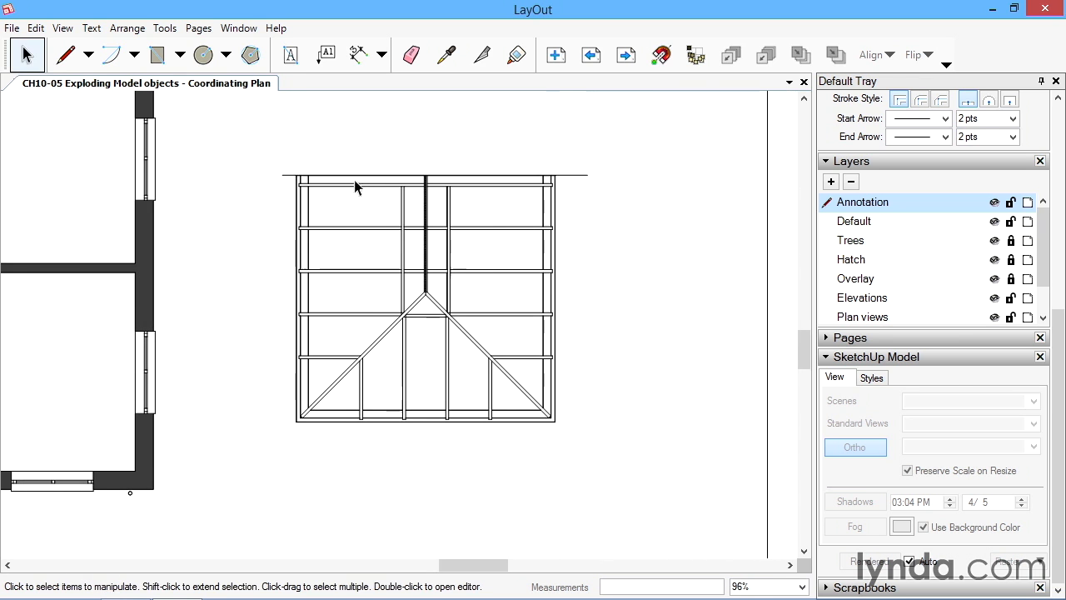
left_click(429, 239)
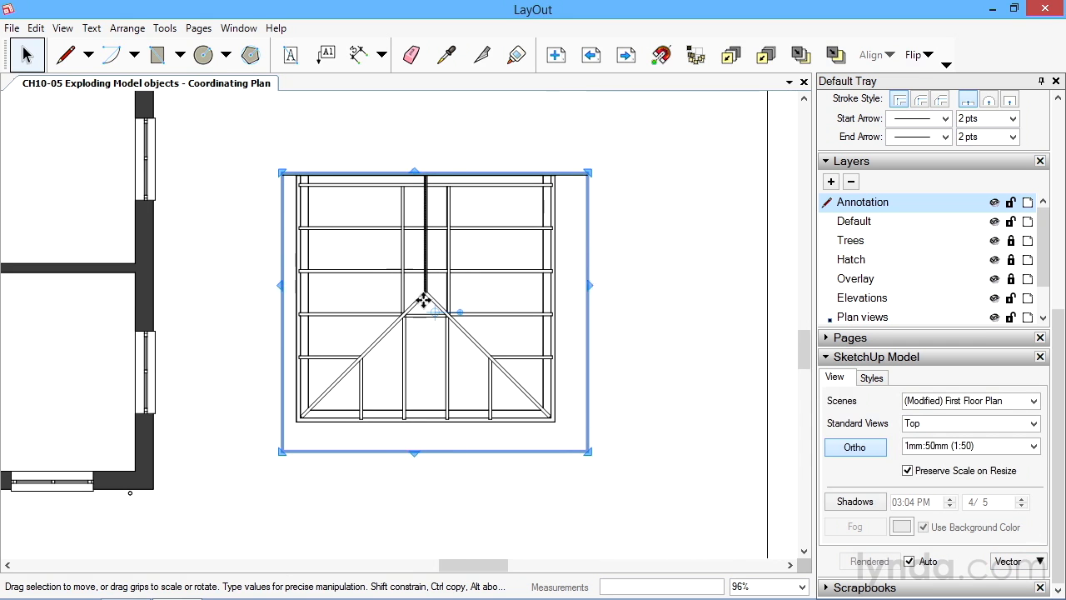
scroll(442, 254, "up", 8)
scroll(448, 270, "up", 2)
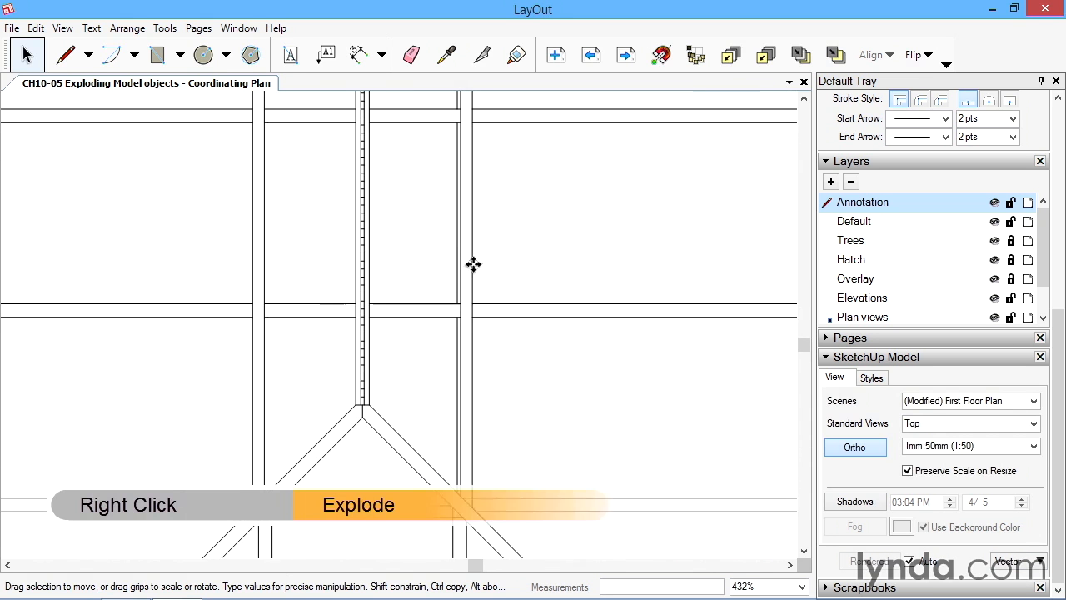
right_click(460, 262)
left_click(523, 588)
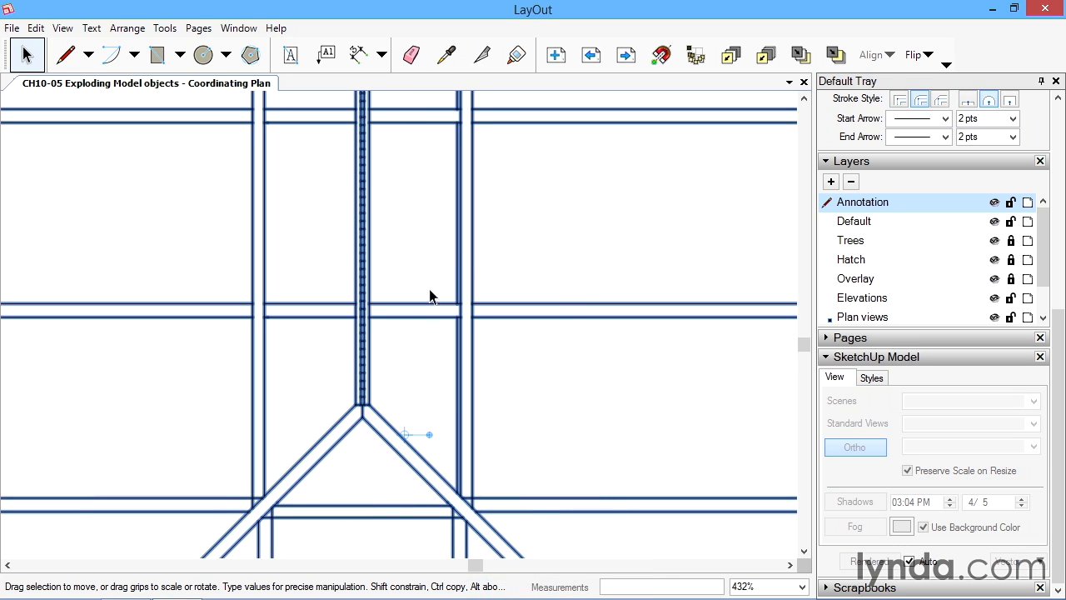
- Ungroup the exploded vector roof drawing
left_click(457, 281)
left_click(463, 260)
right_click(457, 254)
left_click(507, 405)
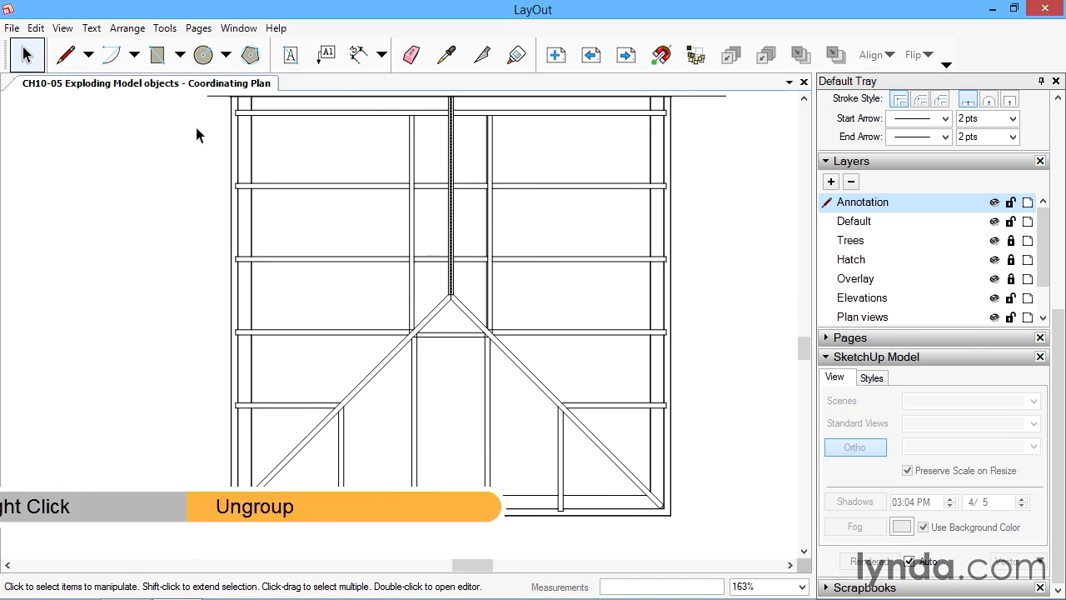
- Ungroup the nested group of roof linework into individual lines and clear the selection
left_click(251, 171)
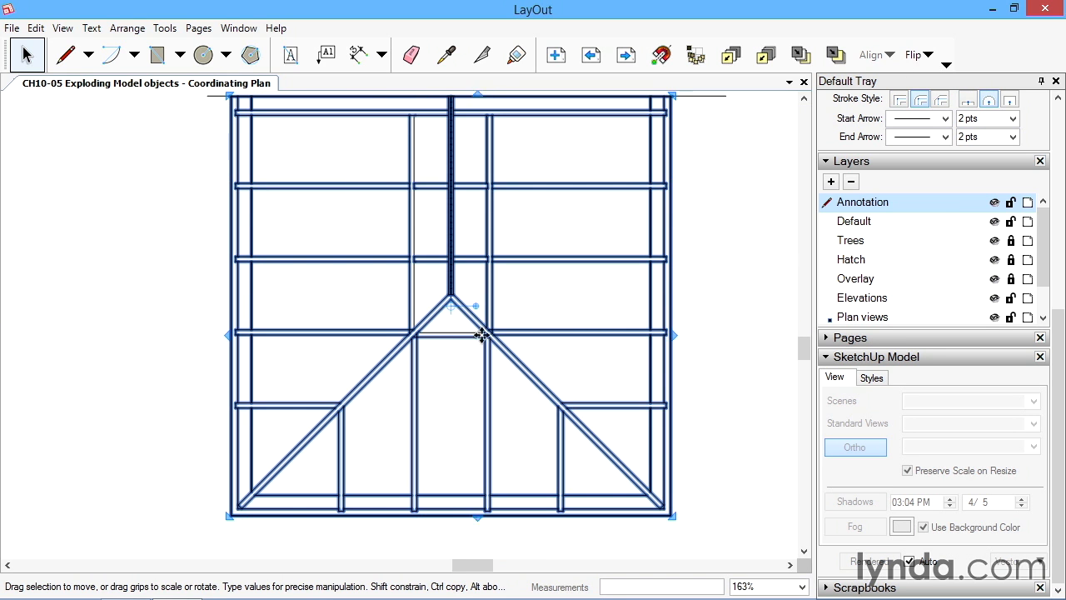
right_click(280, 196)
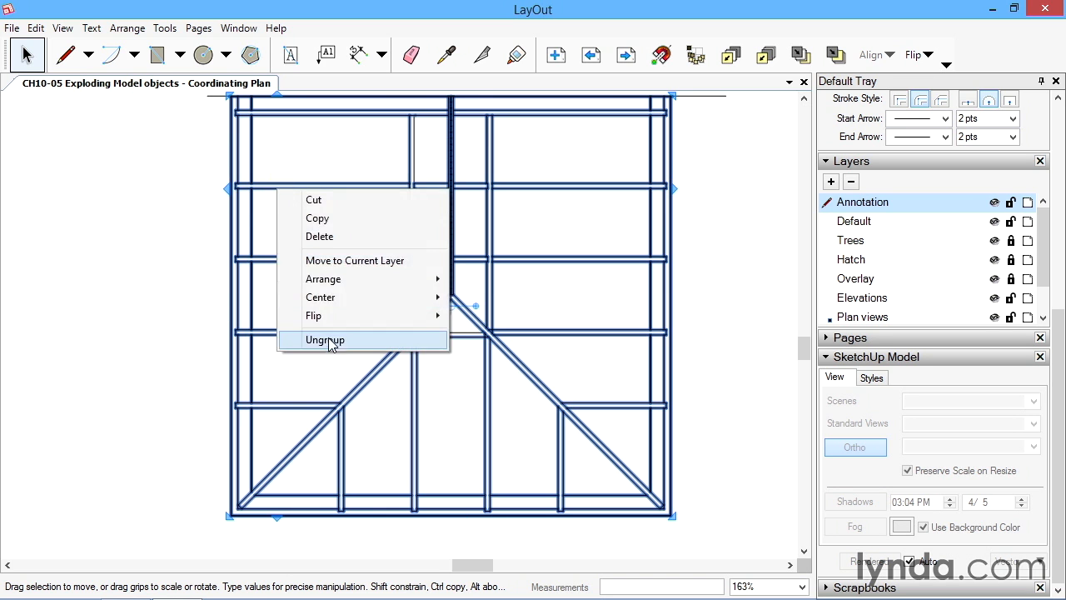
left_click(324, 338)
left_click(744, 232)
- Select individual rafter and edge lines and examine the ridge area up close to check the ungrouped roof linework
left_click(615, 185)
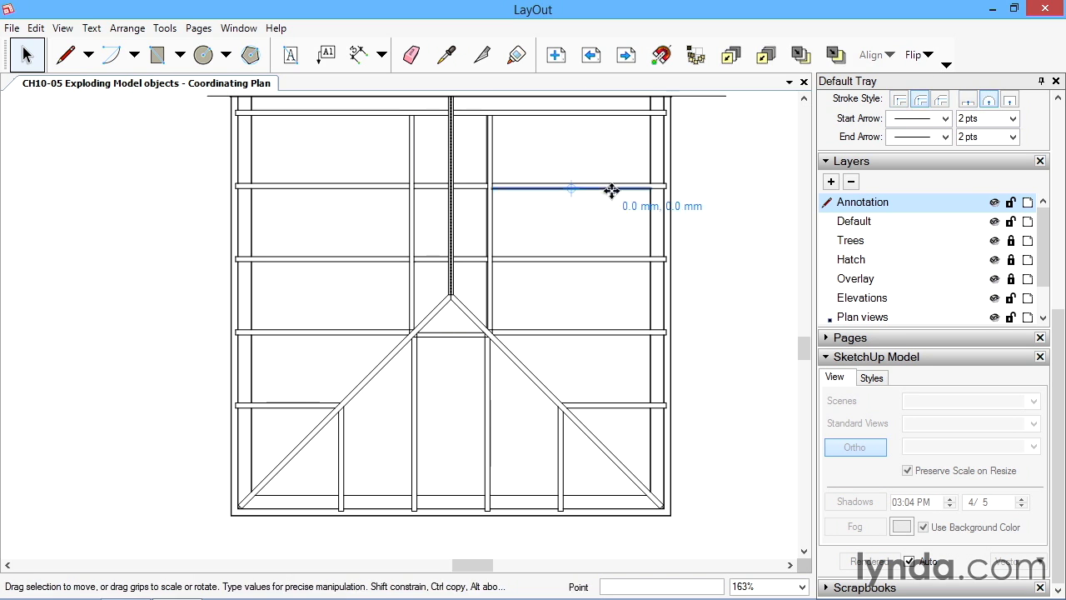
left_click(652, 163)
left_click(671, 180)
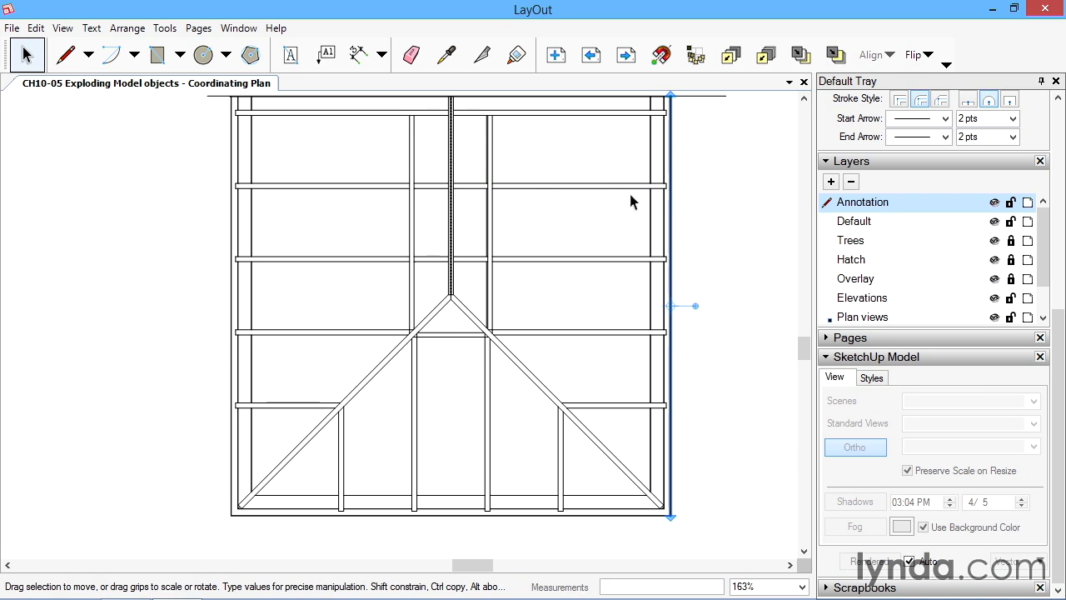
left_click(437, 153)
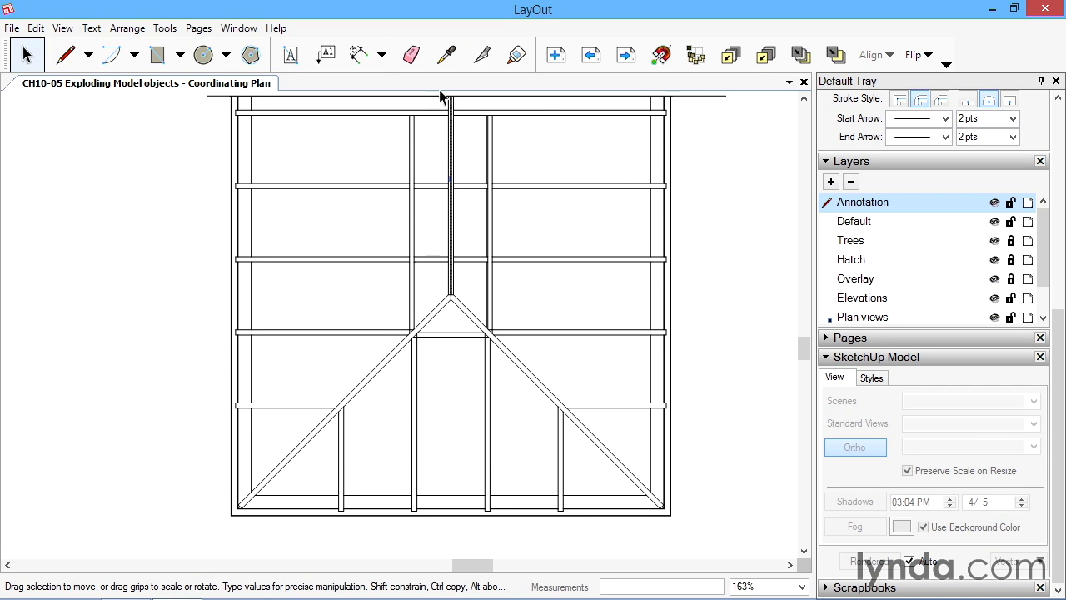
scroll(469, 319, "up", 8)
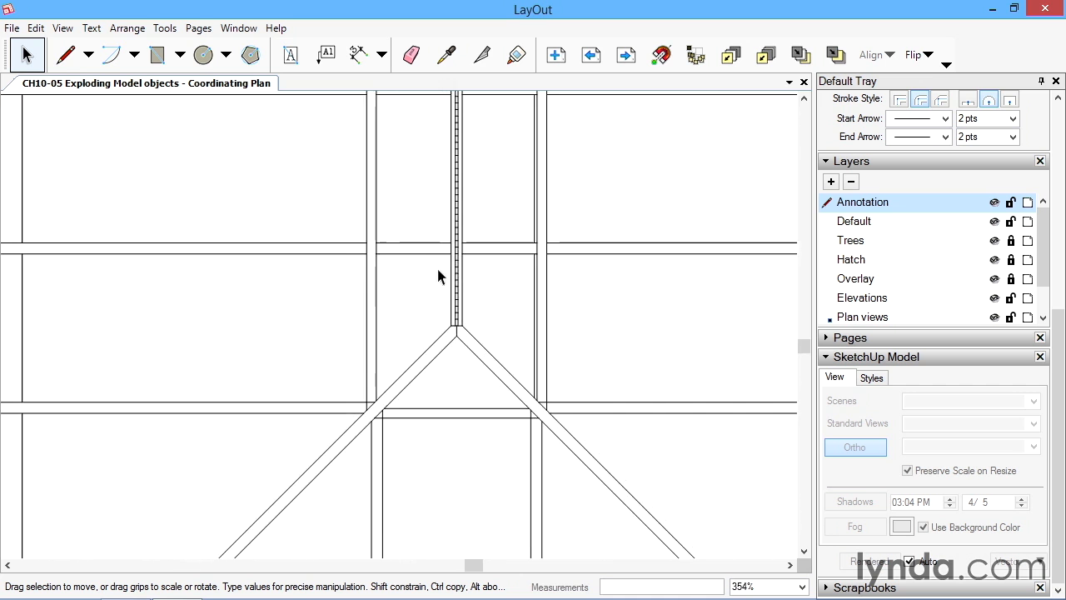
scroll(454, 321, "up", 1)
left_click(483, 282)
scroll(509, 263, "down", 7)
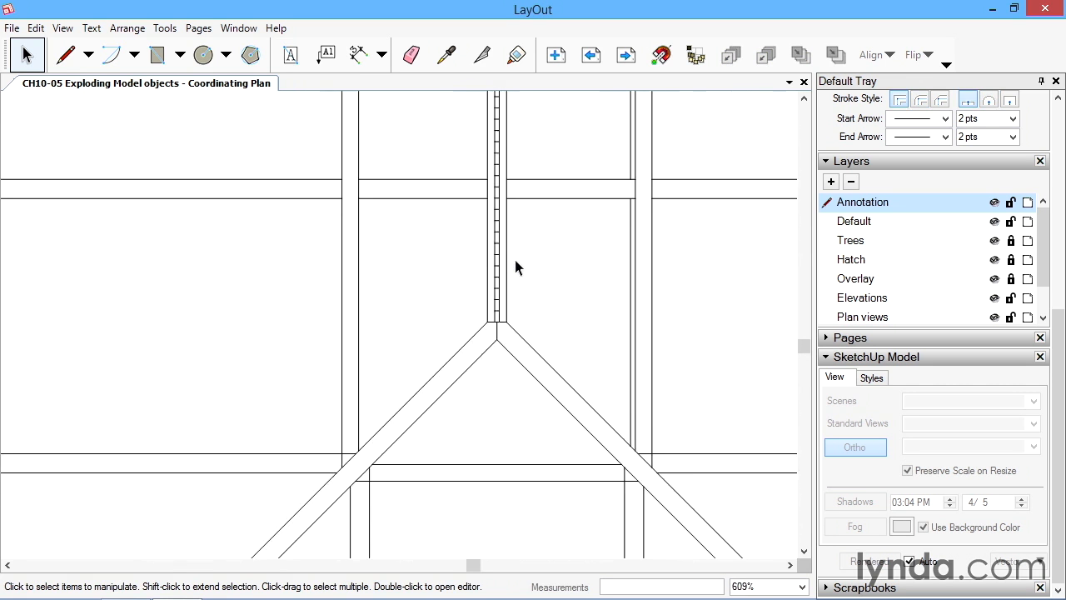
scroll(504, 266, "down", 4)
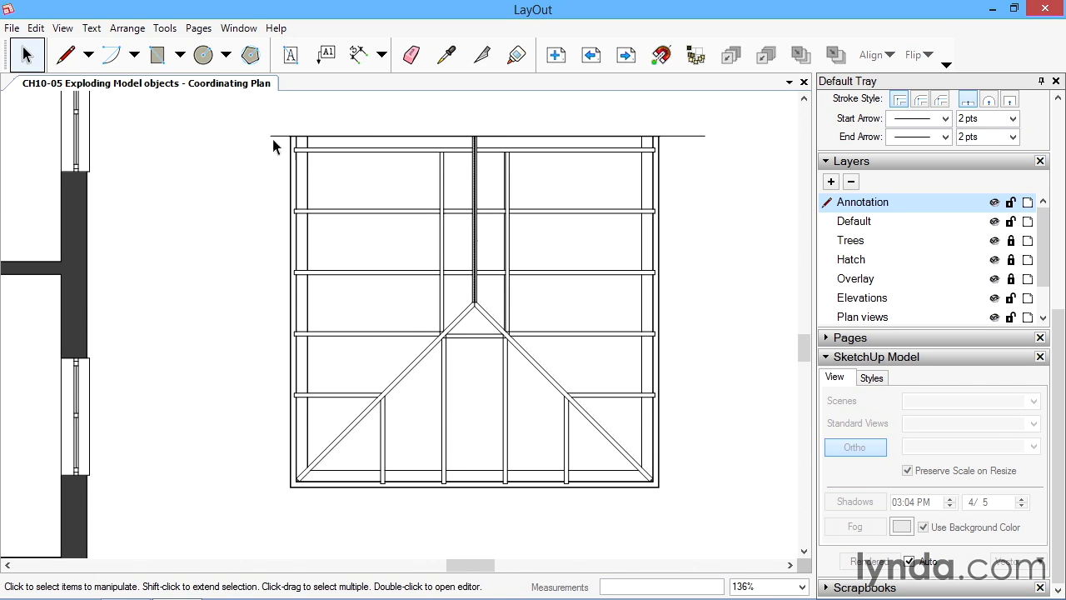
- Set the stroke width of all the roof lines to 1 pt
left_click_drag(244, 111, 738, 507)
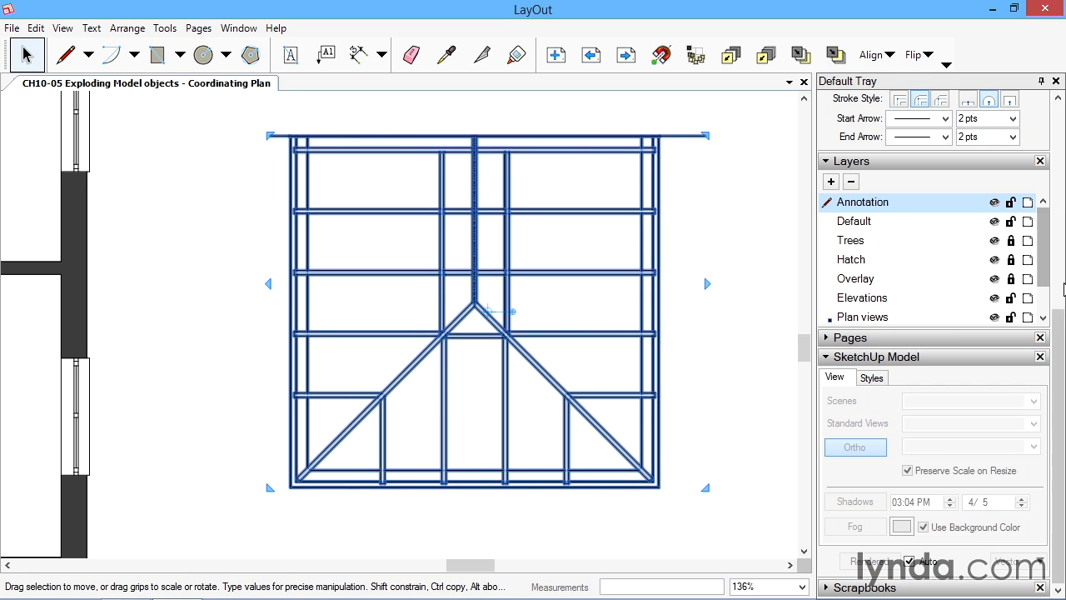
scroll(1056, 346, "up", 5)
scroll(1040, 260, "down", 2)
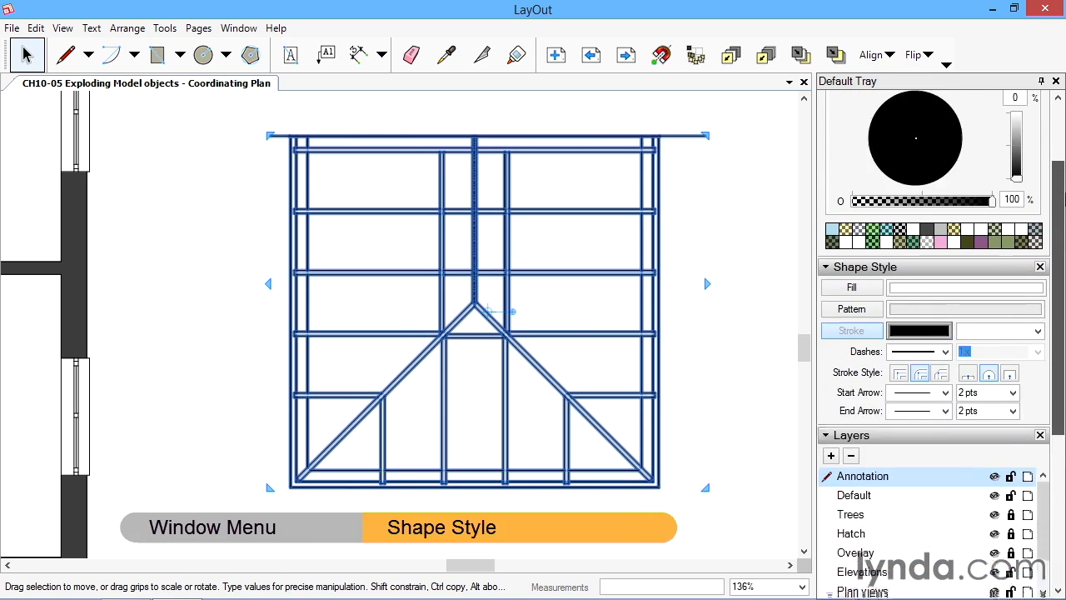
left_click(1038, 270)
left_click(982, 340)
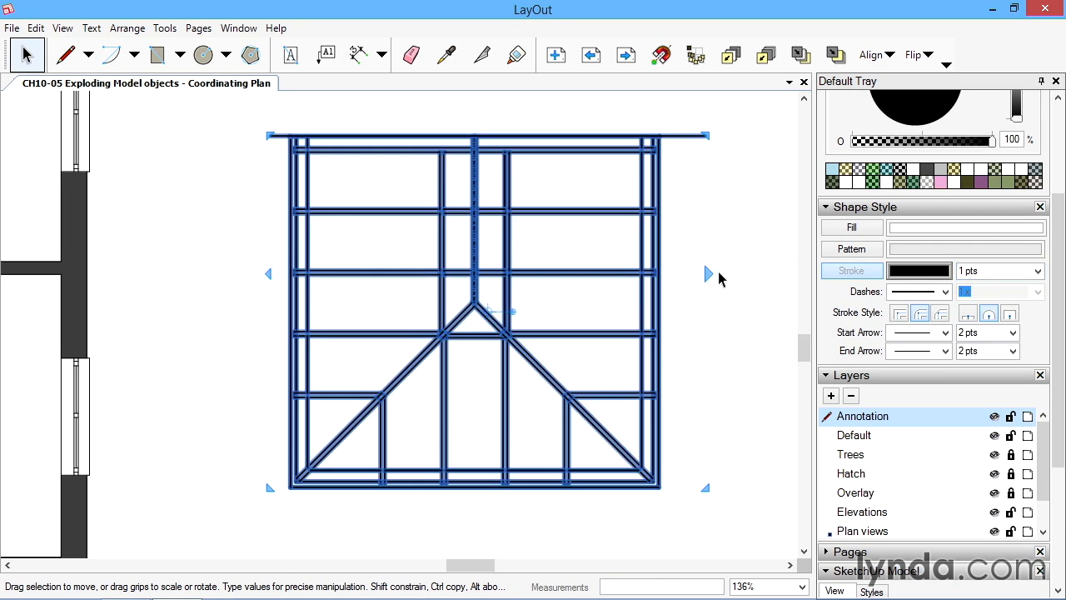
left_click(700, 331)
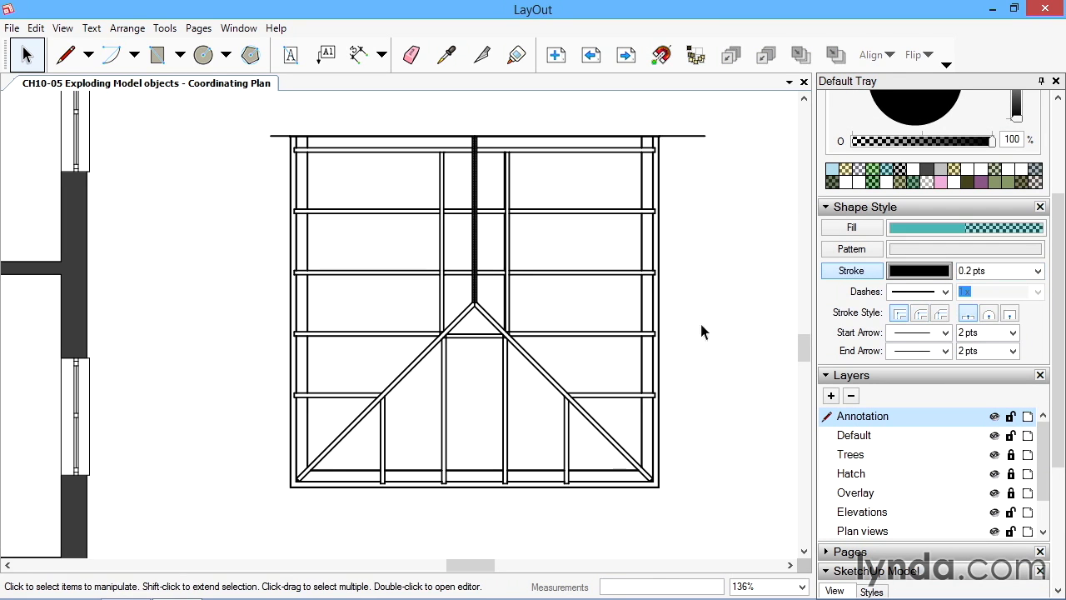
- Set the stroke width of the single vertical rafter line segment just beside the ridge to 0.10 pts and check it up close
left_click(508, 253)
left_click(1038, 271)
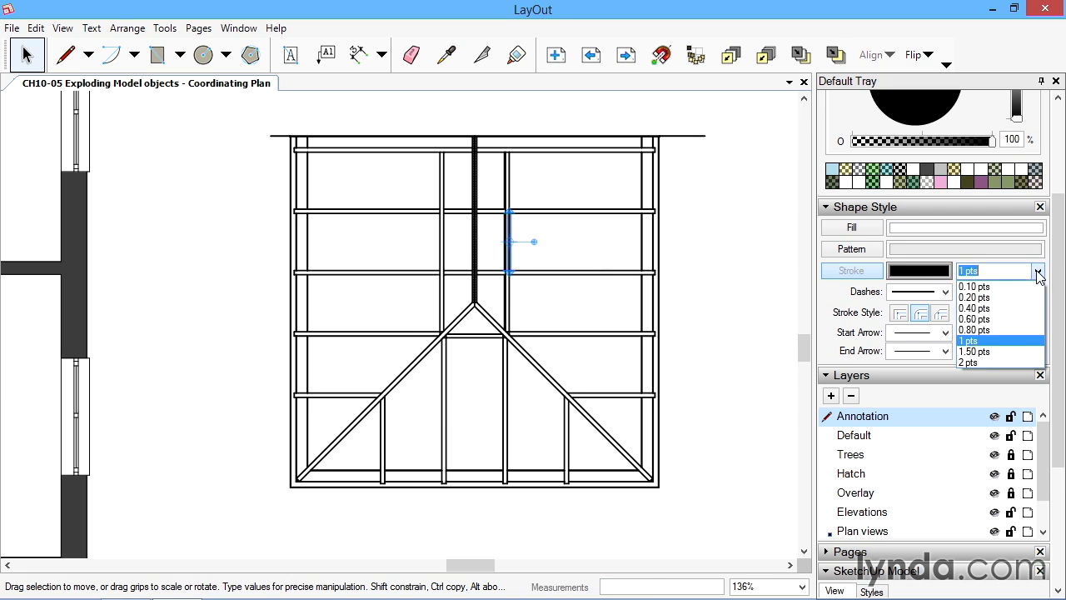
left_click(979, 283)
left_click(782, 286)
scroll(502, 229, "up", 5)
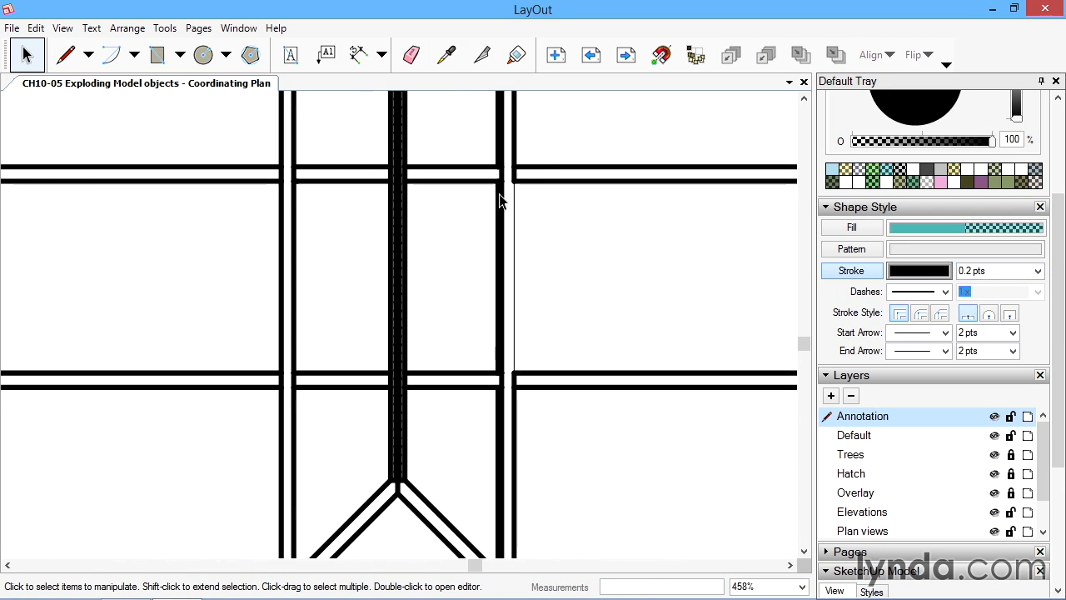
- Delete all the exploded roof linework beside the floor plans
scroll(505, 206, "down", 6)
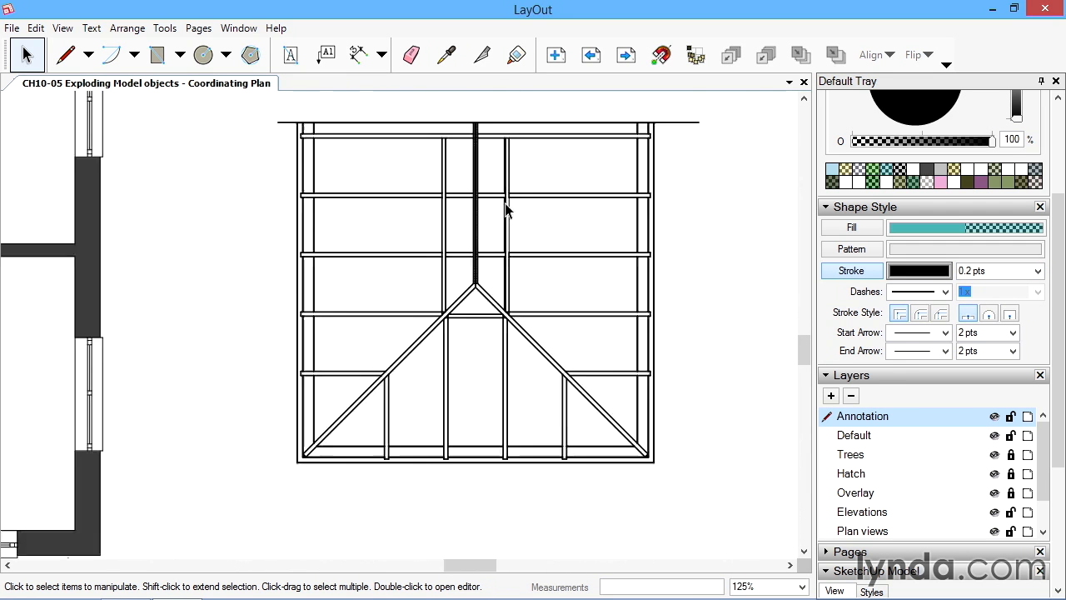
mouse_move(297, 106)
left_mouse_down()
mouse_move(441, 275)
mouse_move(693, 448)
left_mouse_up()
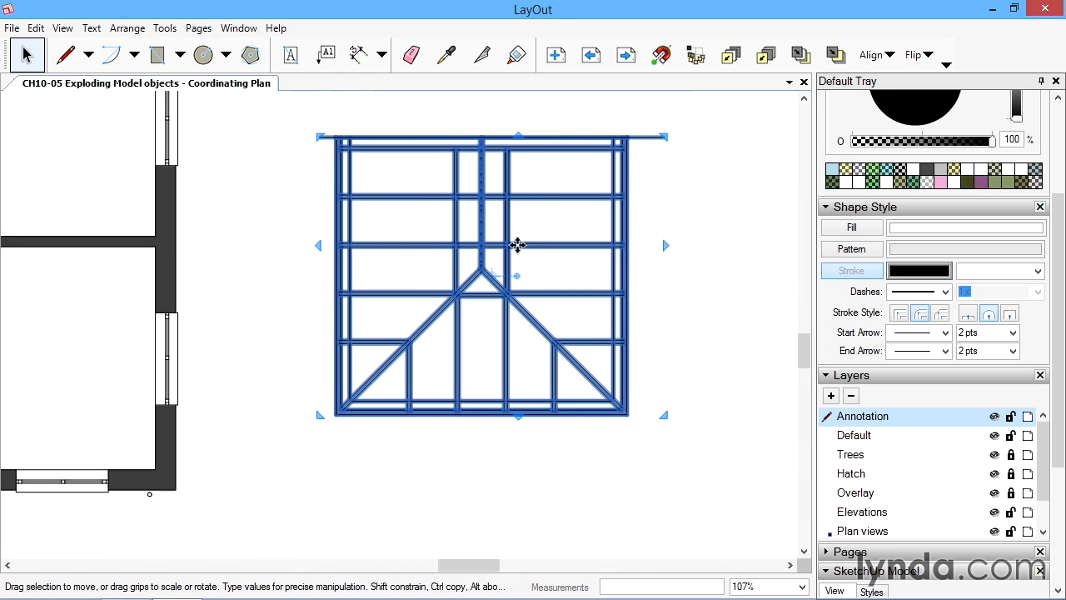
key("Delete")
- Copy the roof viewport attached to the first floor plan into the empty area beside the plan
scroll(514, 244, "down", 5)
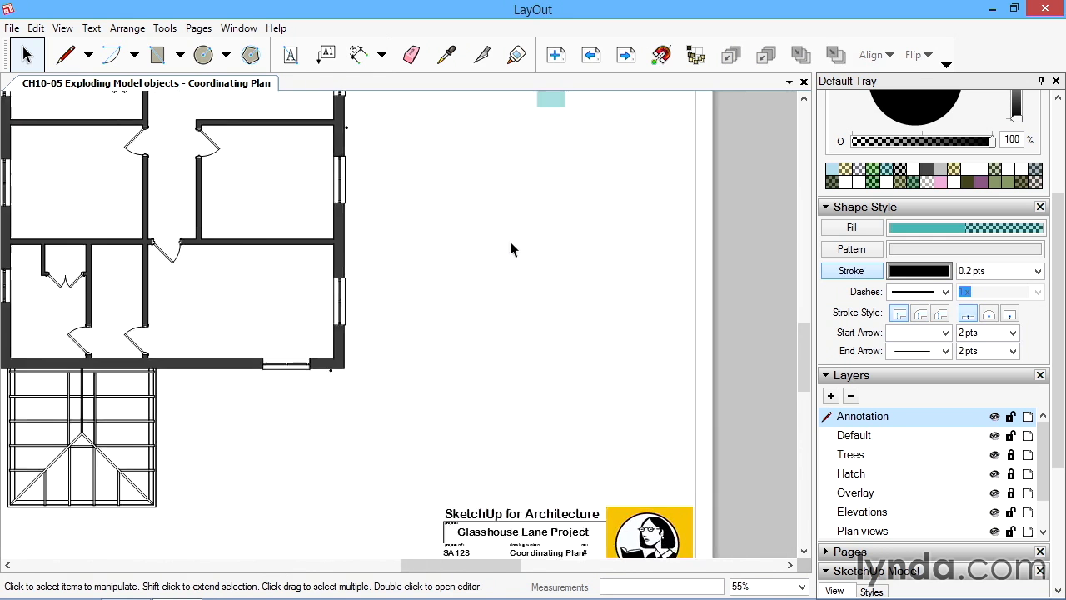
left_click(243, 348)
mouse_move(243, 348)
left_mouse_down("ctrl")
mouse_move(274, 361)
mouse_move(528, 337)
mouse_move(498, 274)
left_mouse_up("ctrl")
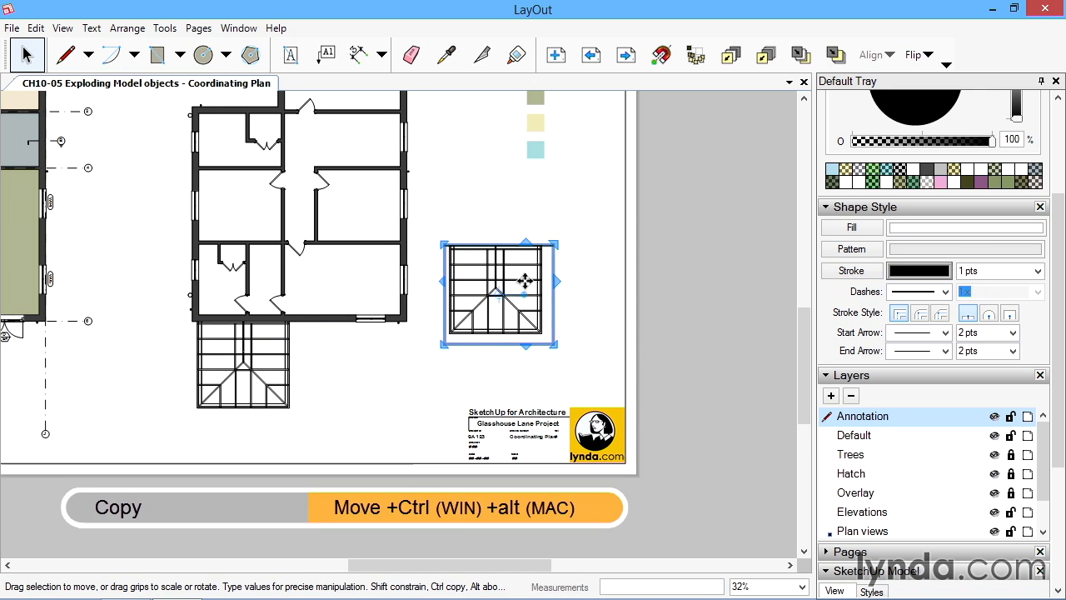
- Enlarge the copied viewport's frame up and outwards until it includes the floor plan's staircase
scroll(525, 282, "down", 2)
middle_click_drag(527, 281, 478, 362)
left_click_drag(501, 331, 633, 157)
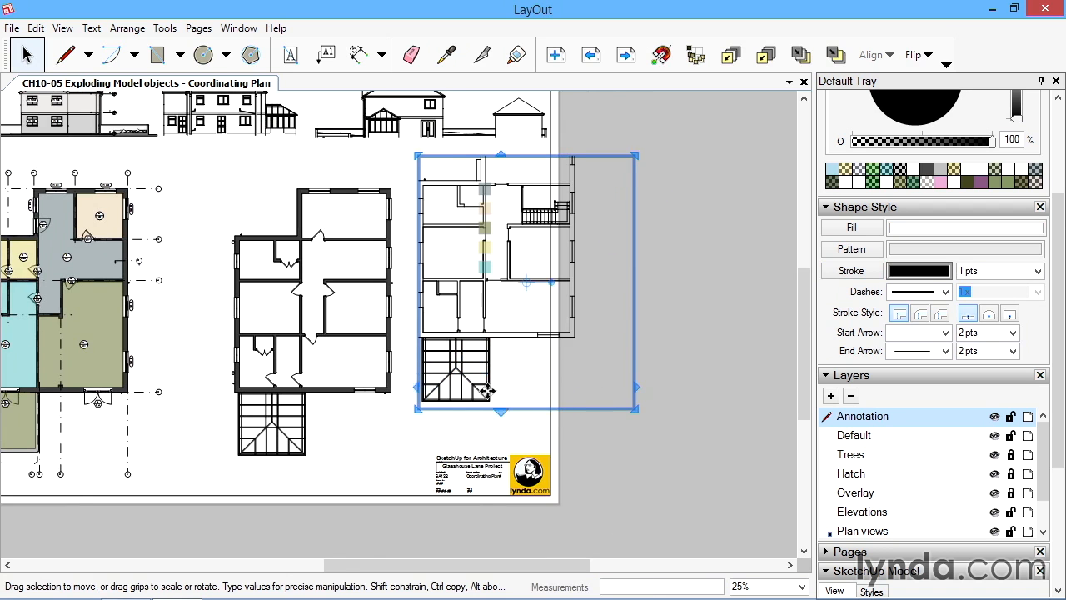
- Crop the copied viewport's frame tightly around the staircase
left_click_drag(415, 411, 512, 230)
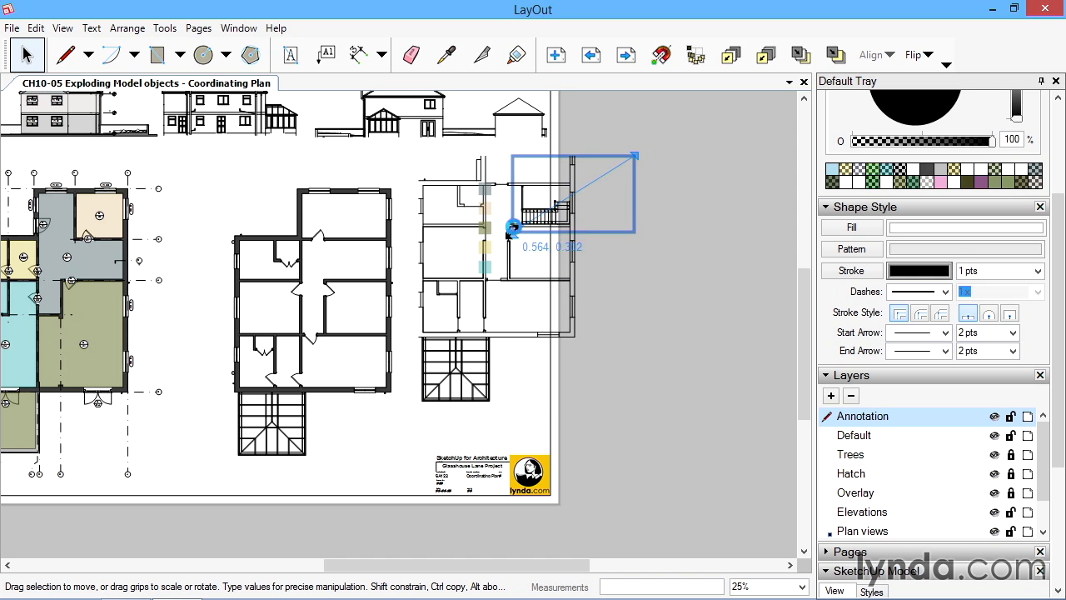
scroll(524, 207, "up", 5)
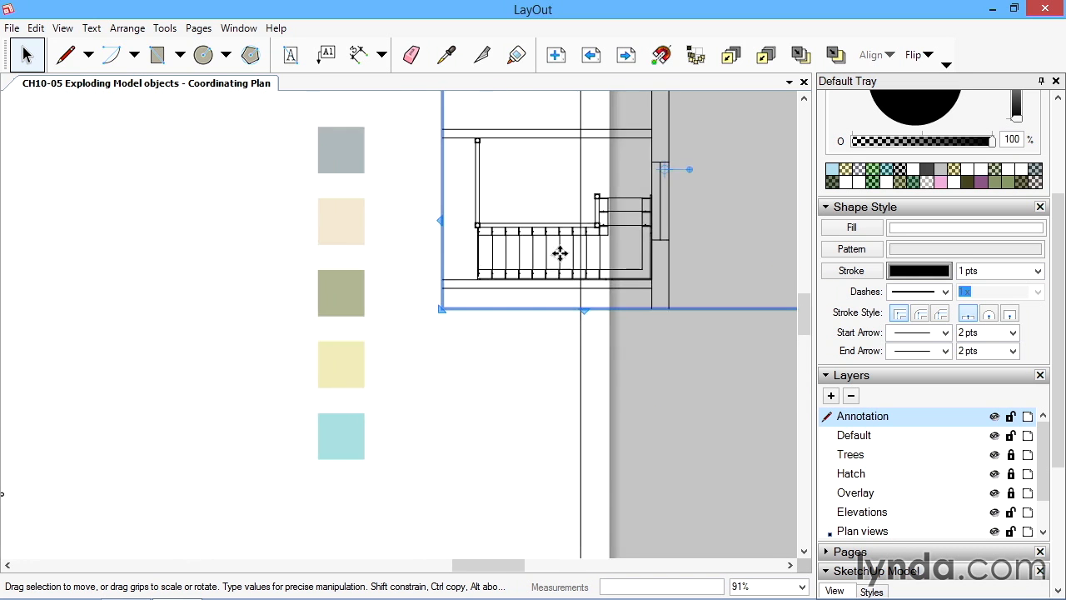
scroll(479, 310, "up", 1)
middle_click_drag(457, 306, 316, 364)
left_click_drag(716, 134, 471, 244)
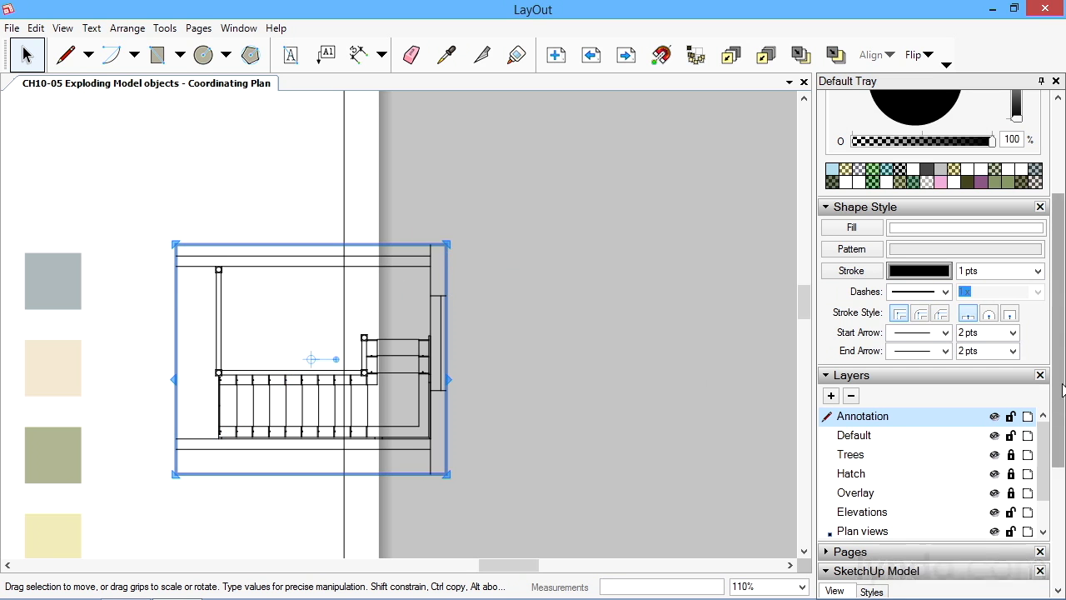
- Explode the vector-rendered staircase viewport and ungroup the resulting linework
left_click_drag(1059, 311, 1059, 427)
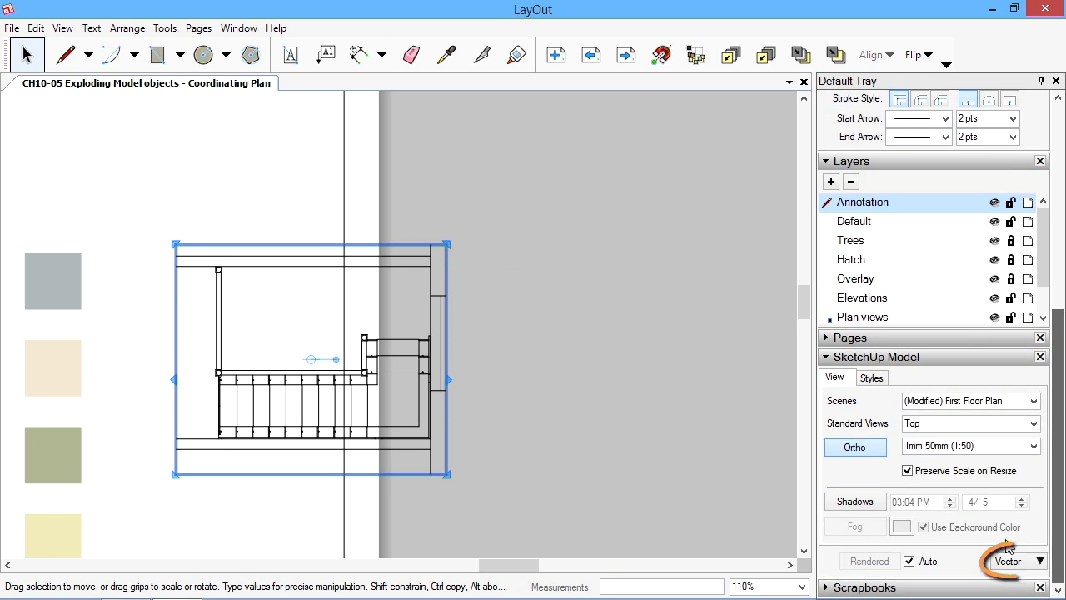
right_click(419, 264)
left_click(465, 588)
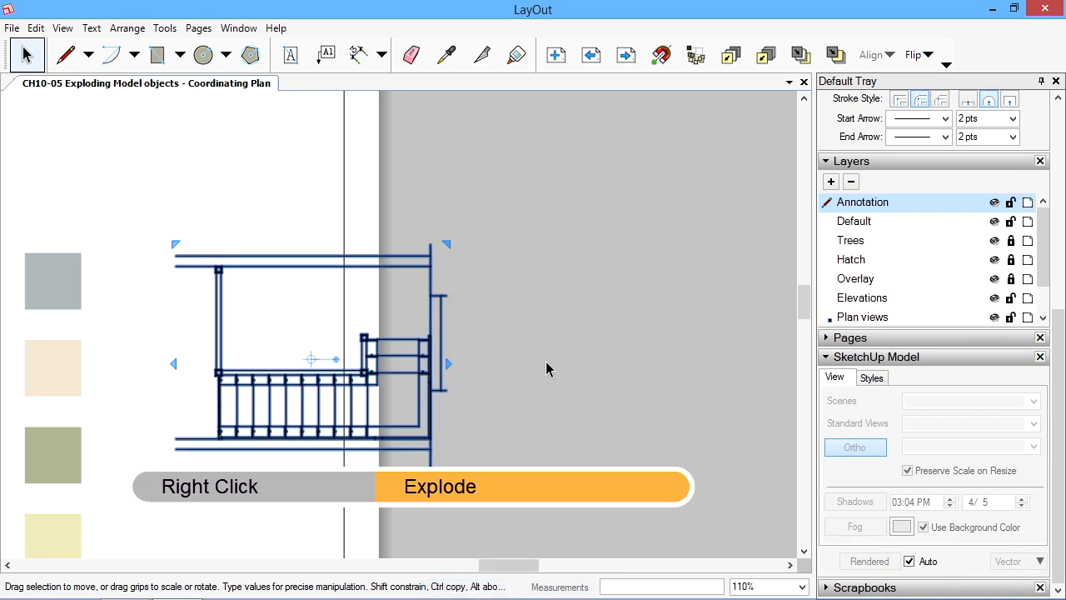
left_click(412, 266)
right_click(413, 268)
left_click(461, 420)
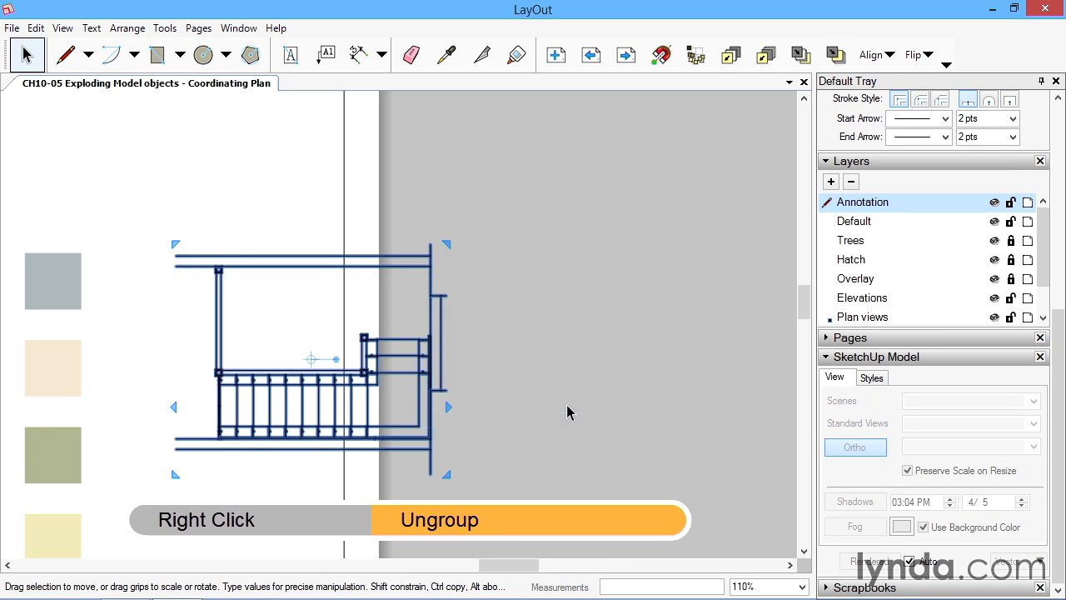
- Delete the group of wall lines surrounding the exploded staircase
left_click(407, 283)
left_click(404, 269)
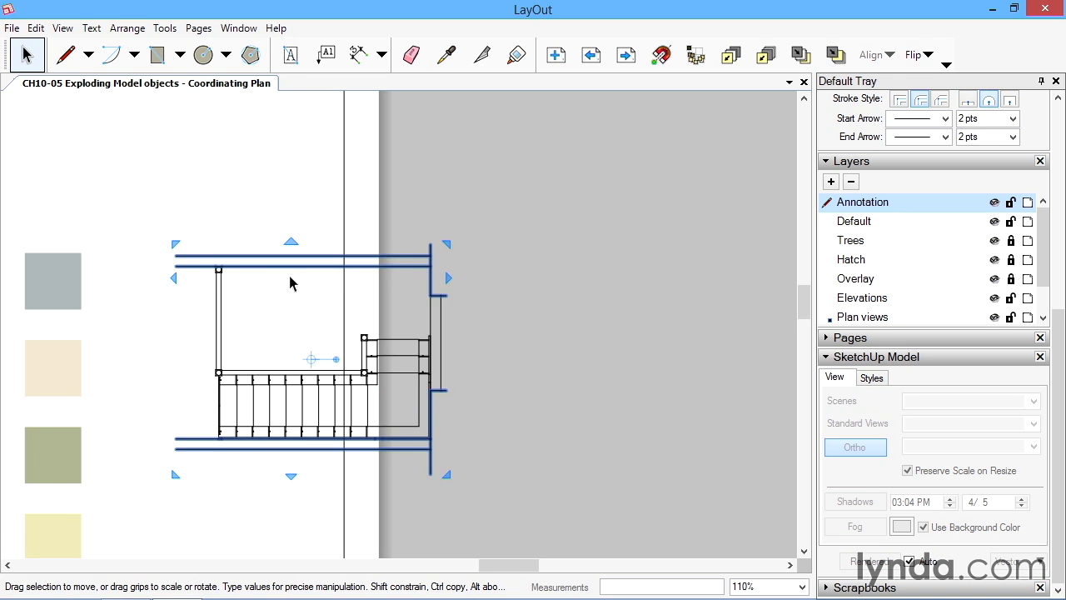
key("Delete")
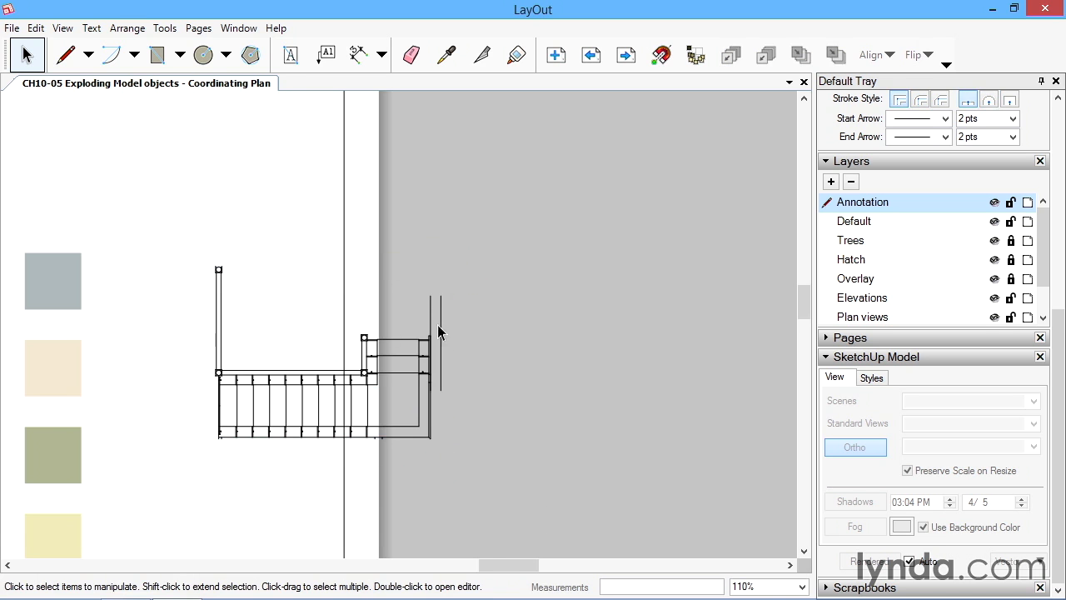
- Delete the two leftover vertical window lines beside the stairs from inside the staircase group
left_click(440, 332)
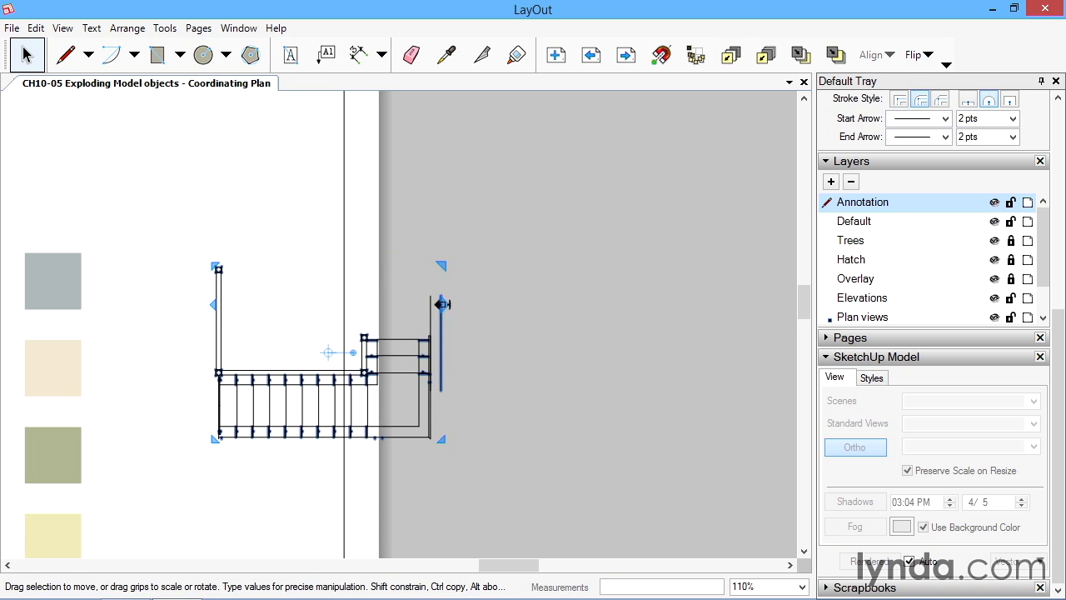
double_click(441, 326)
left_click(441, 327)
key("Delete")
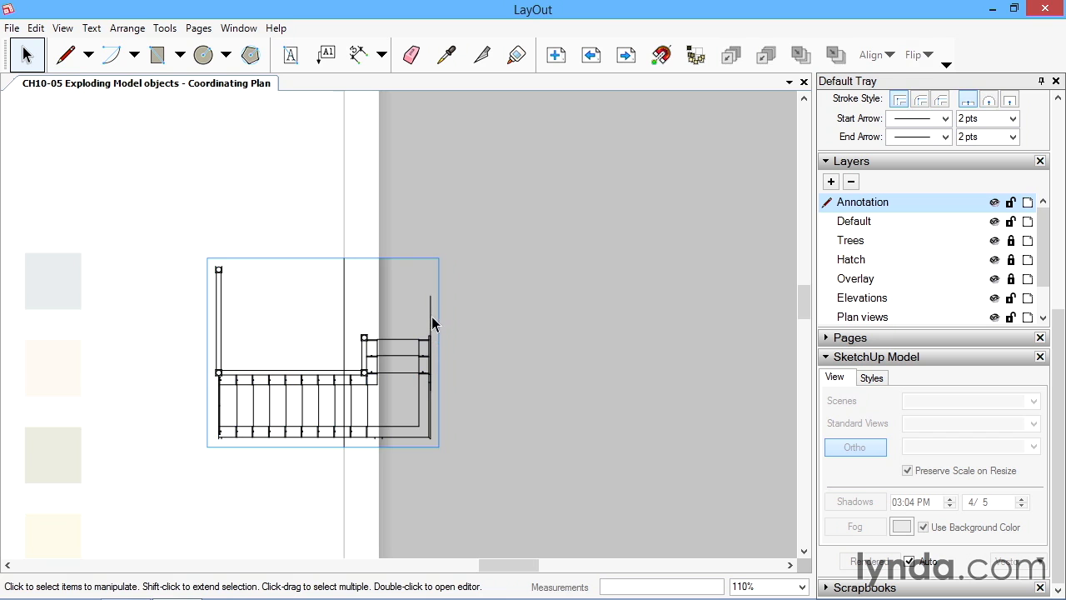
key("Escape")
double_click(428, 312)
left_click(429, 310)
key("Delete")
key("Escape")
- Move the cleaned-up staircase into the stairwell of the first floor plan
scroll(472, 434, "down", 4)
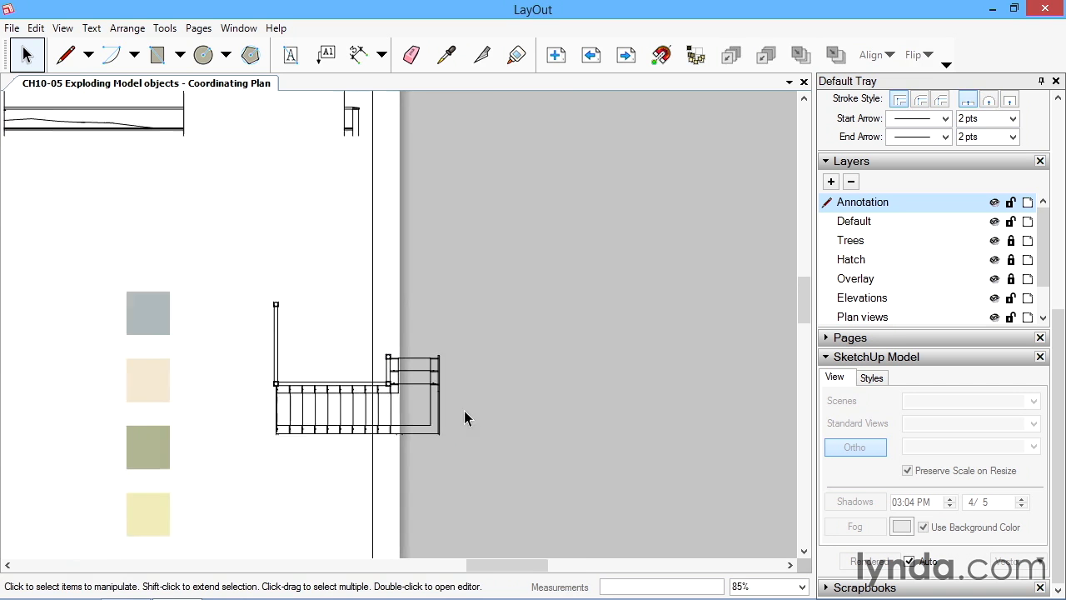
middle_click_drag(453, 410, 605, 361)
middle_click_drag(530, 366, 669, 316)
left_click_drag(669, 317, 222, 453)
- Align the staircase's lower outer corner with the inside corner of the stairwell walls
scroll(273, 442, "up", 1)
scroll(273, 441, "up", 10)
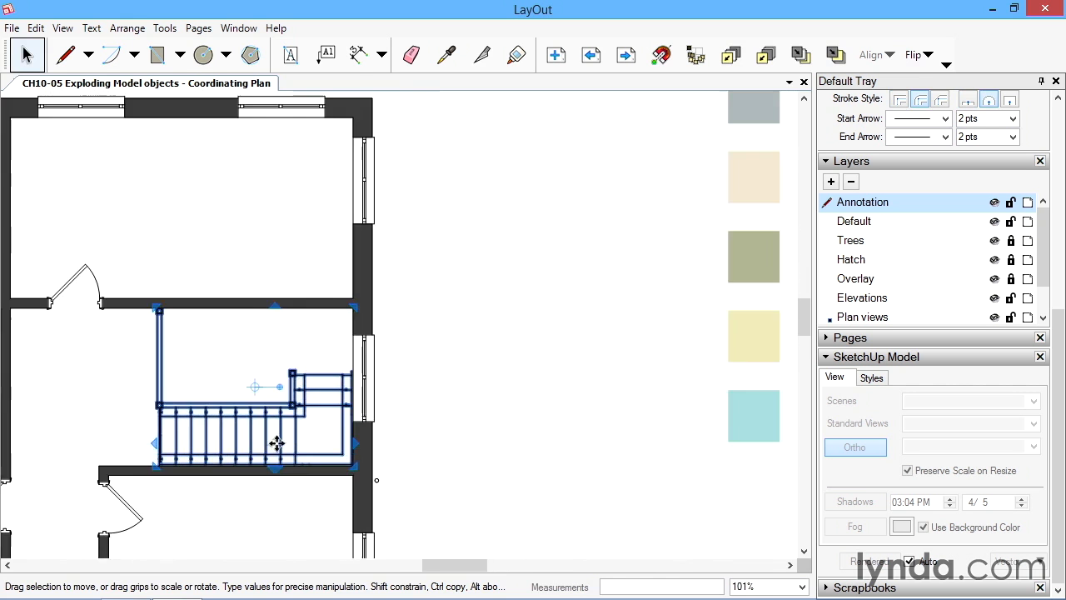
middle_click_drag(335, 453, 409, 316)
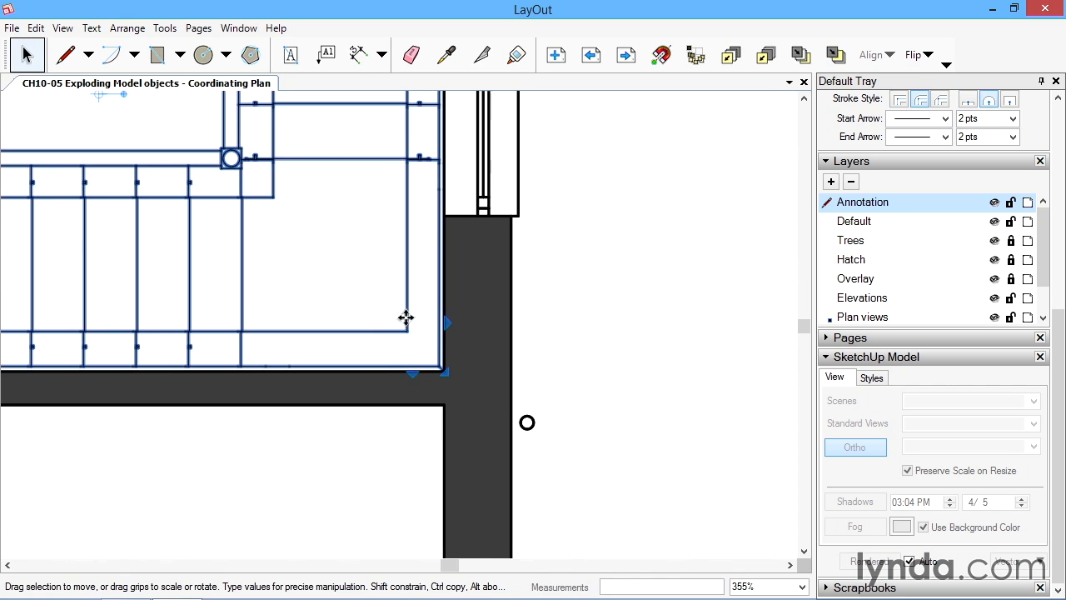
scroll(424, 352, "up", 2)
mouse_move(429, 355)
left_mouse_down()
mouse_move(417, 341)
mouse_move(431, 353)
left_mouse_up()
- Copy the staircase group from the first floor plan onto the stairwell of the coloured ground floor plan
scroll(594, 348, "down", 7)
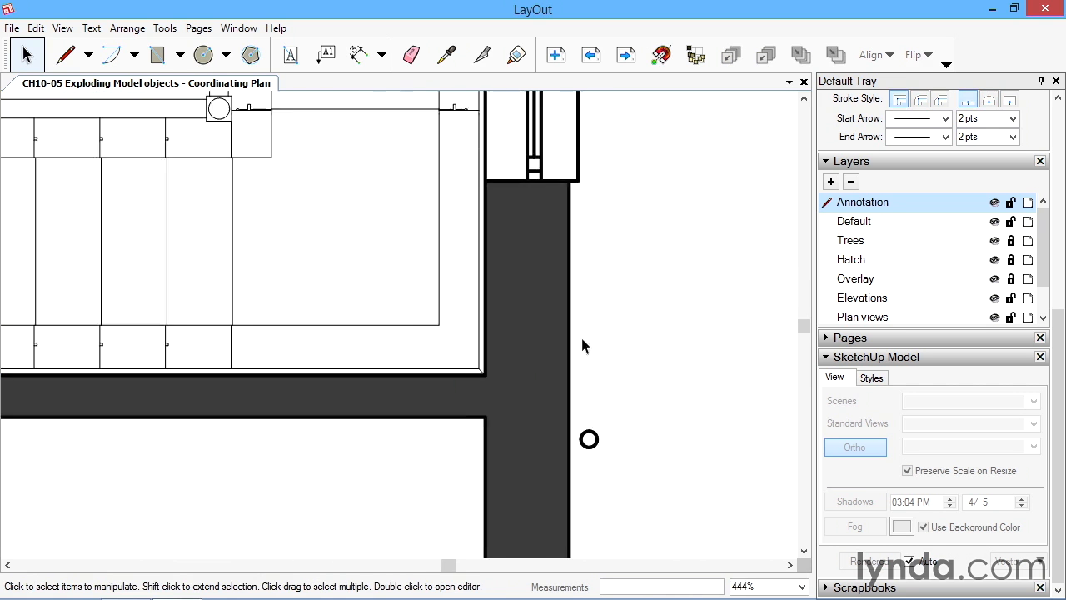
middle_click_drag(450, 296, 597, 295)
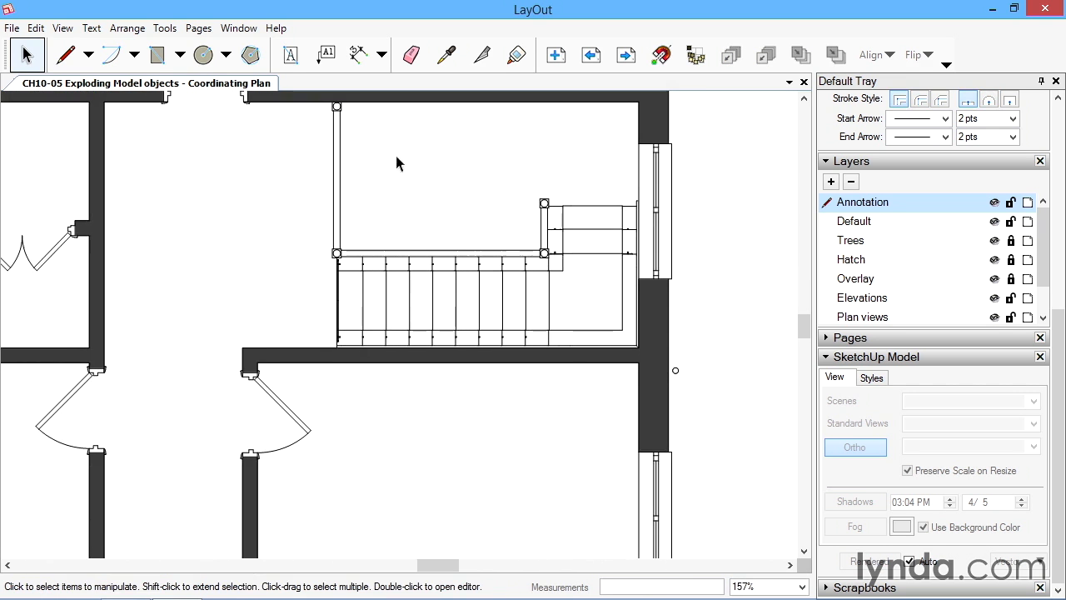
scroll(430, 276, "down", 4)
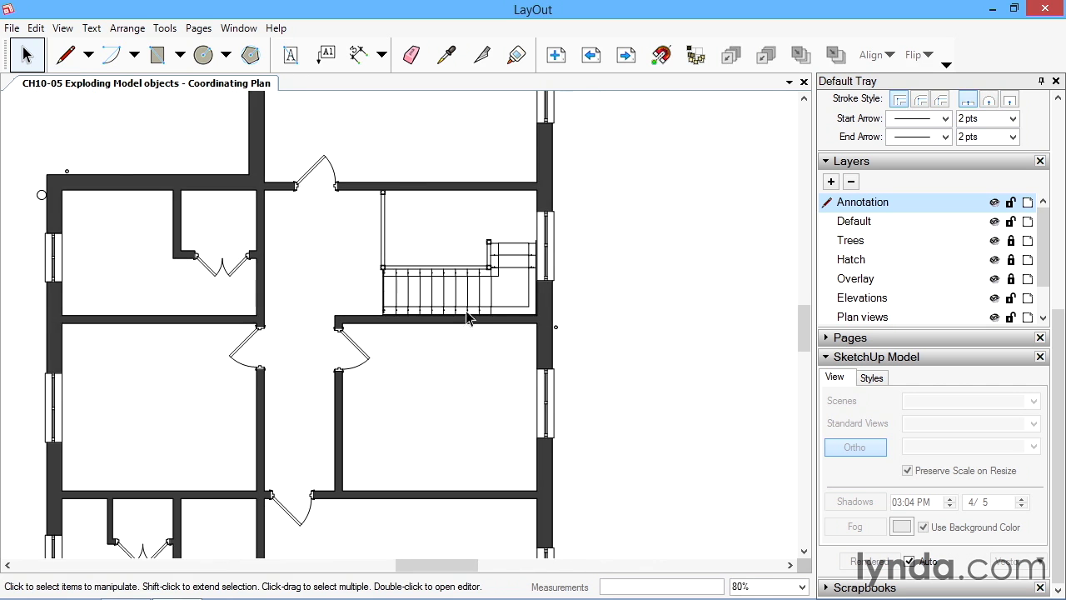
scroll(443, 289, "down", 2)
middle_click_drag(439, 292, 696, 293)
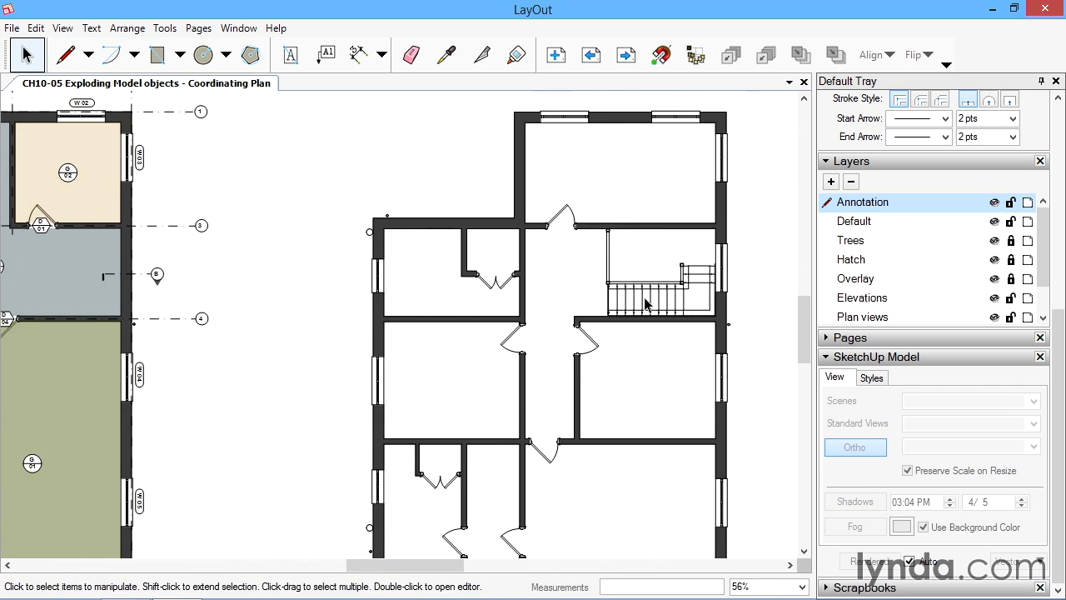
left_click(659, 300)
left_click_drag(662, 300, 69, 297)
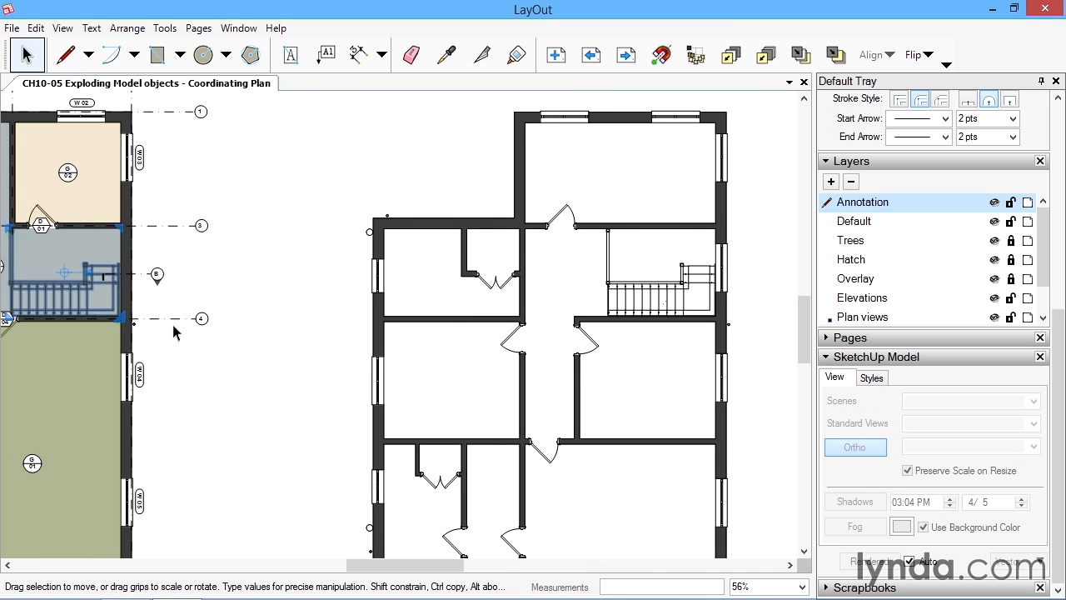
- Nudge the copied staircase sideways until it meets the ground floor plan's outer wall
middle_click_drag(166, 319, 406, 319)
scroll(279, 280, "up", 2)
scroll(328, 305, "up", 8)
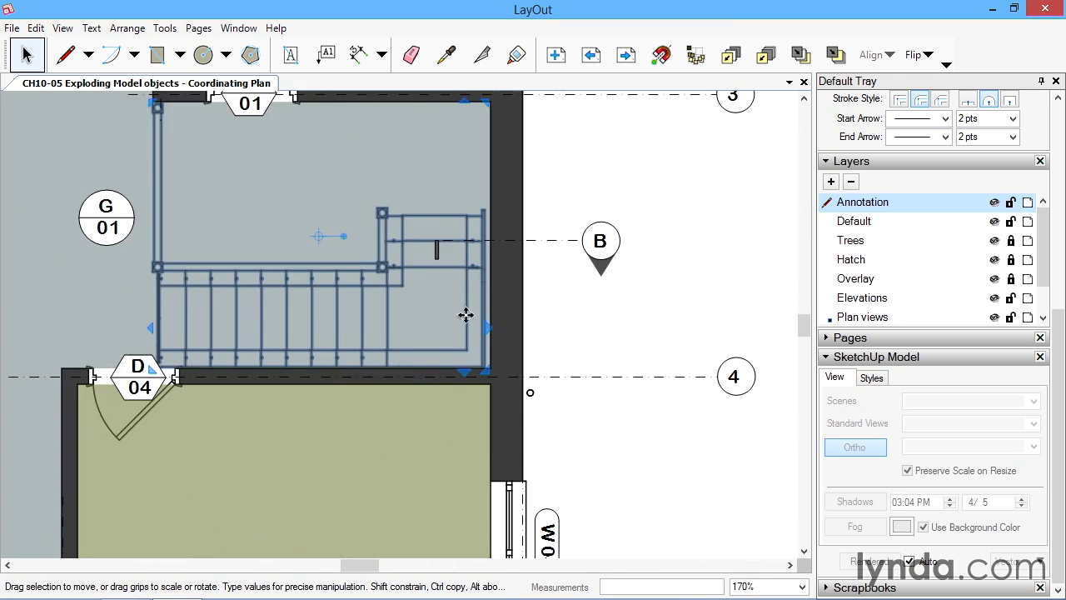
key("Right")
key("Right")
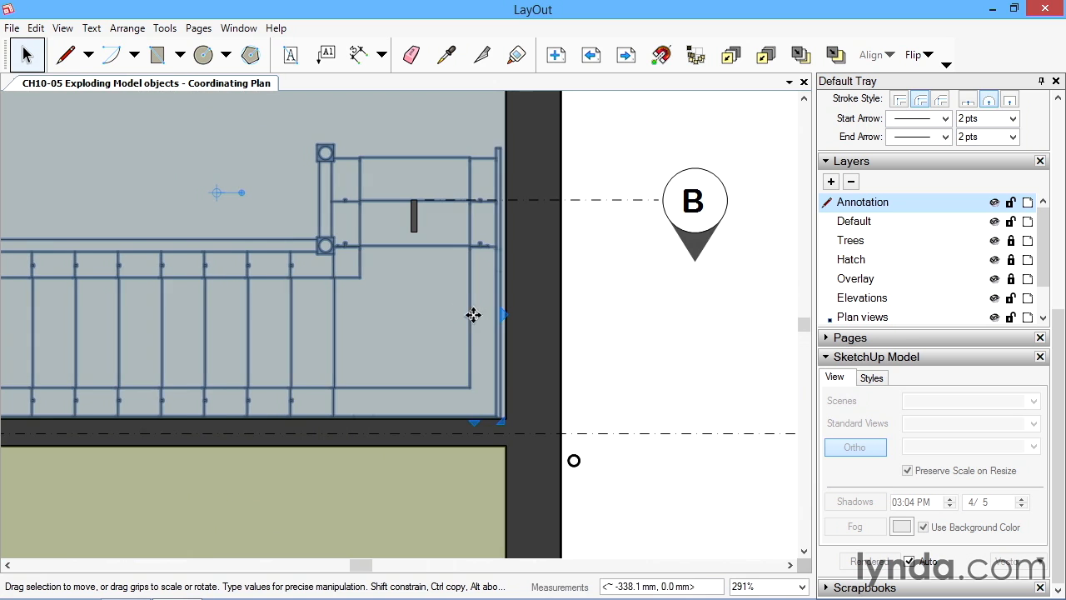
- Ungroup the ground floor staircase copy into separate lines
scroll(588, 321, "down", 2)
middle_click_drag(650, 321, 797, 318)
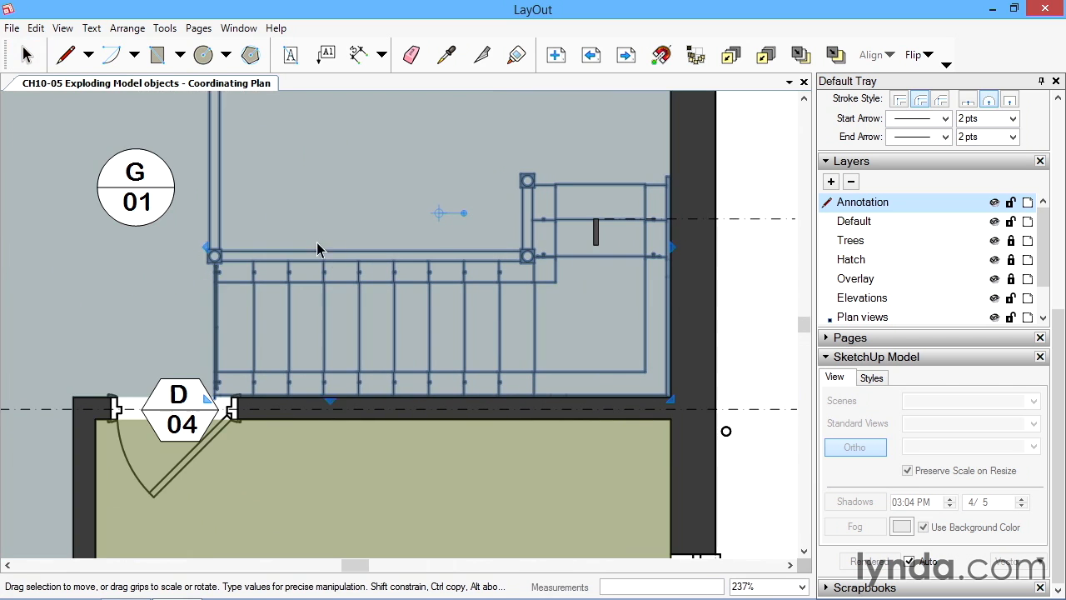
double_click(348, 254)
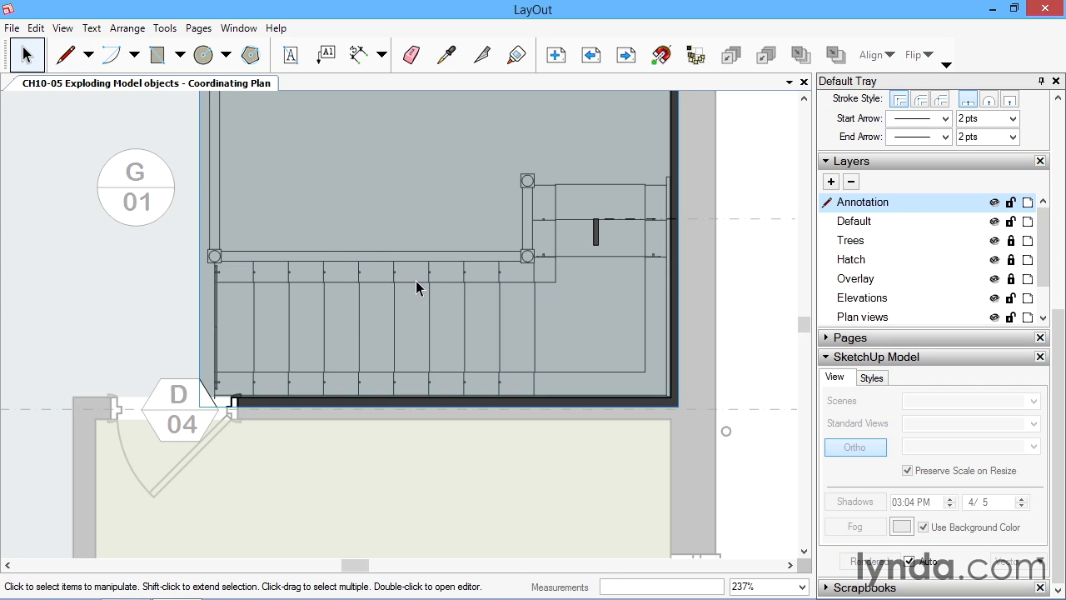
key("Escape")
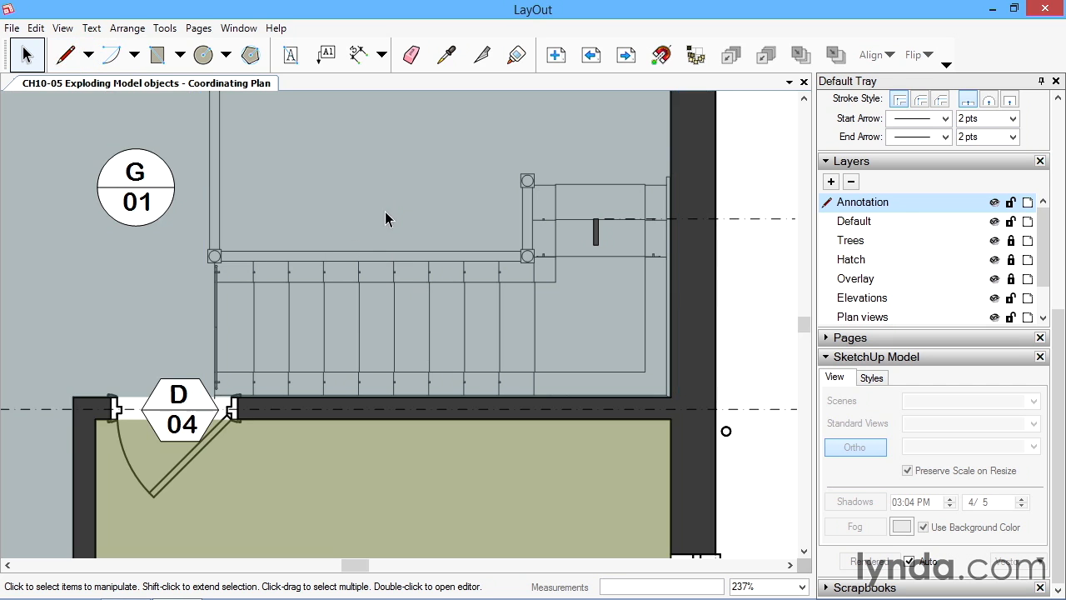
left_click(371, 255)
right_click(372, 254)
left_click(420, 406)
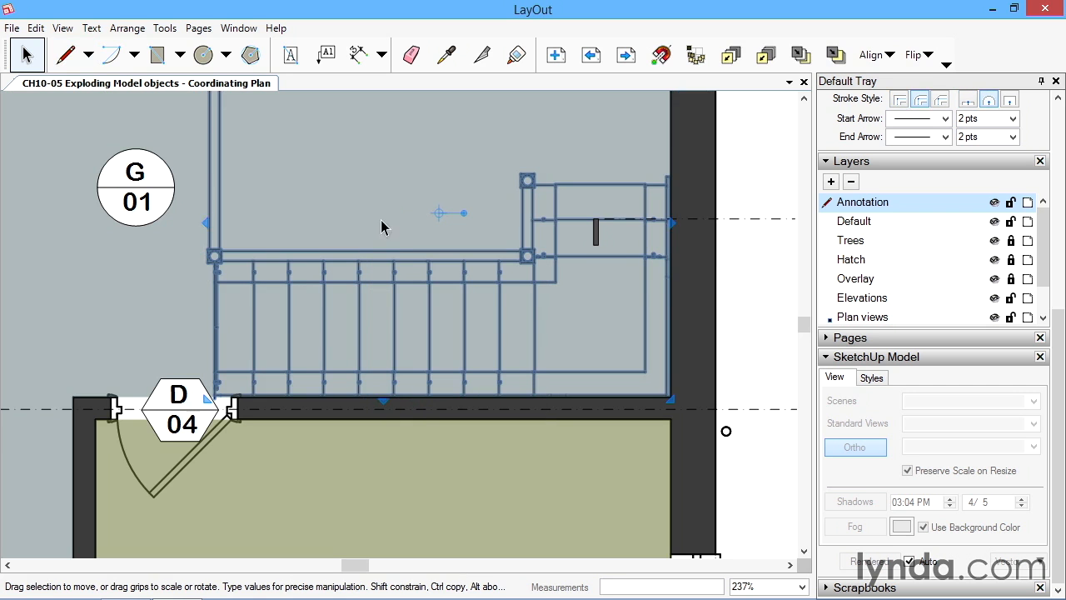
- Draw a slanted break line across the stair flight, from above the handrail down to the wall
left_click(65, 55)
left_click(348, 232)
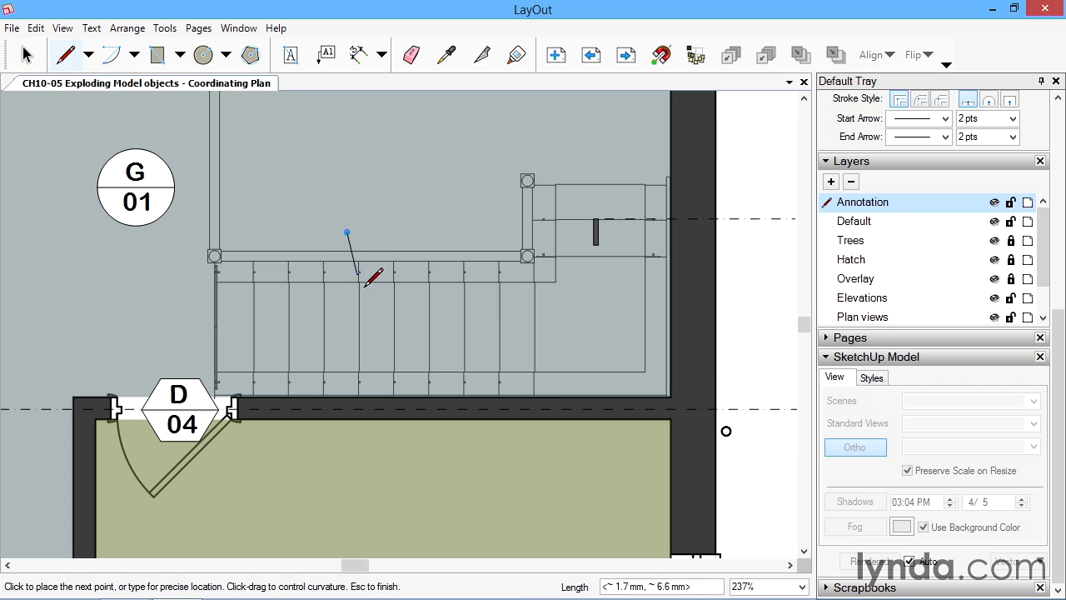
left_click(387, 397)
key("space")
- Delete the stair treads, edges and newel post on the side of the break line nearest door D 04
left_click_drag(181, 209, 345, 399)
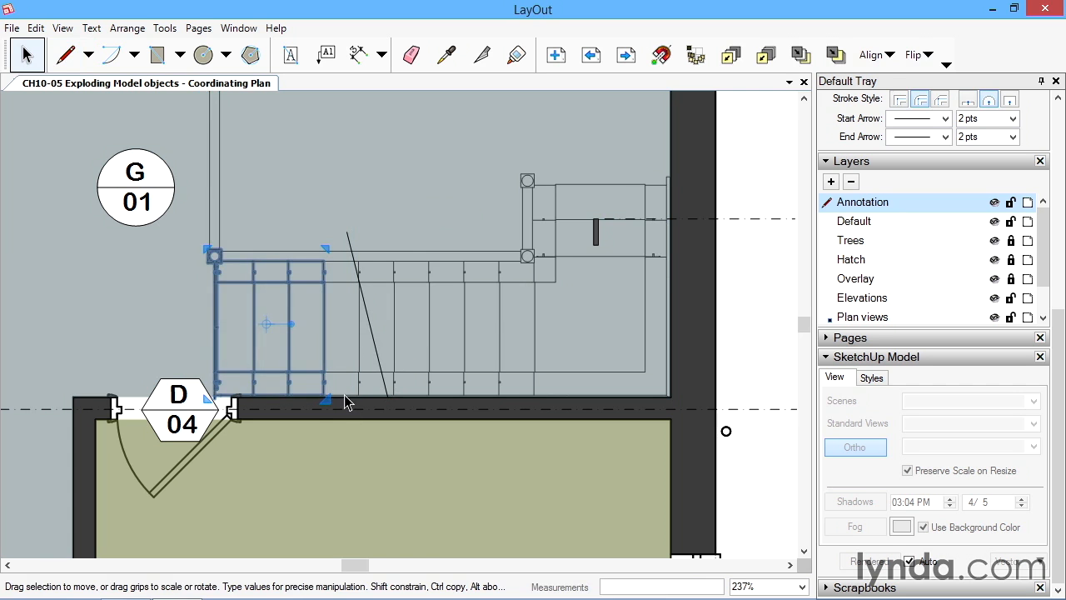
key("Delete")
left_click_drag(316, 345, 381, 408)
key("Delete")
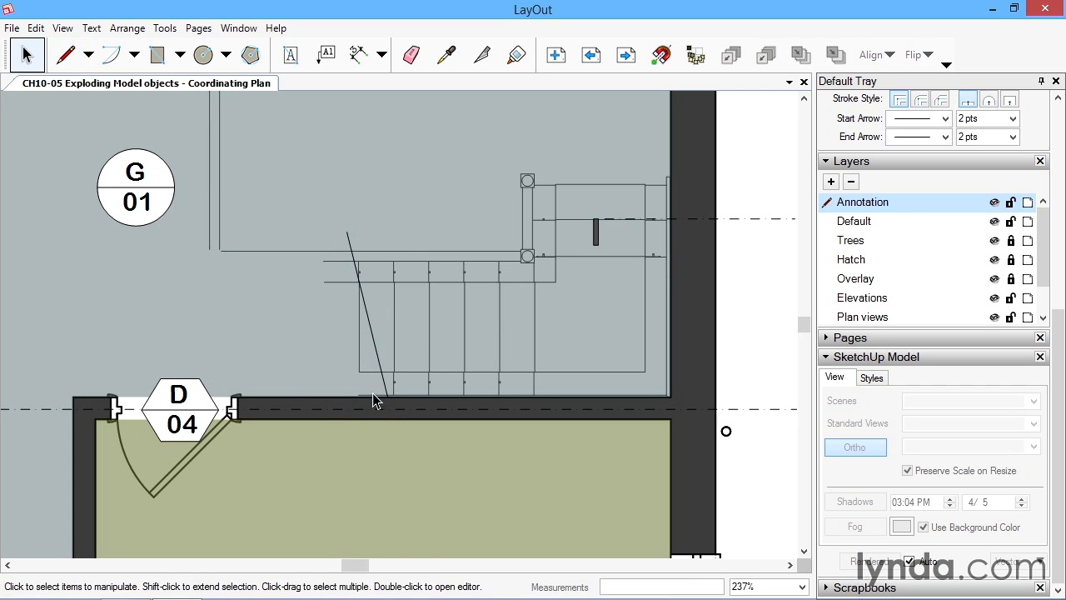
left_click(361, 364)
key("Delete")
- Shorten the long horizontal handrail line to the break line and delete the vertical handrail lines beyond it
left_click(233, 250)
left_click_drag(220, 250, 352, 248)
left_click_drag(254, 265, 196, 232)
key("Delete")
- Delete the remaining newel post below door D 01, where the removed handrail ended
scroll(206, 238, "up", 1)
middle_click_drag(217, 238, 269, 400)
left_click(263, 196)
left_click_drag(209, 130, 281, 221)
key("Delete")
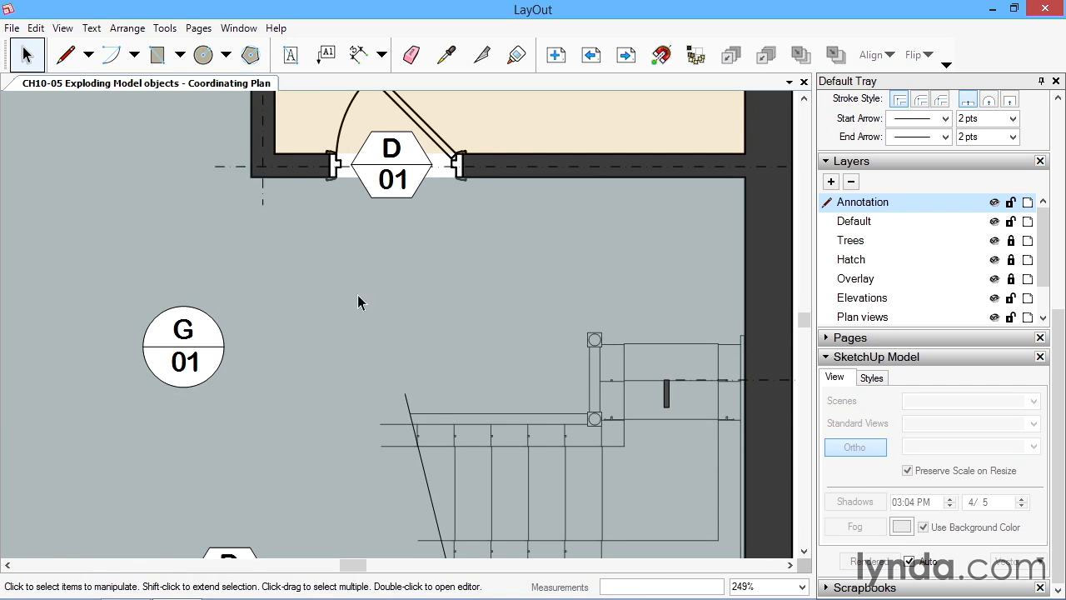
- Shorten the stair edge line just below the handrail to the break line and delete the leftover stub of the next line
middle_click_drag(372, 329, 312, 155)
scroll(341, 269, "up", 8)
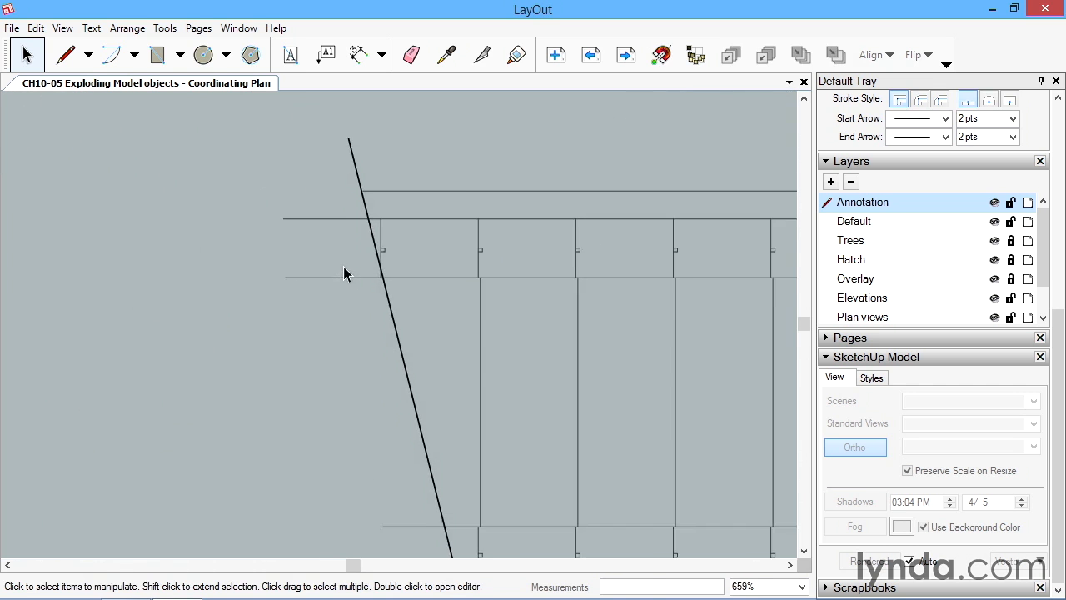
left_click(244, 190)
left_click_drag(244, 190, 382, 189)
left_click(349, 284)
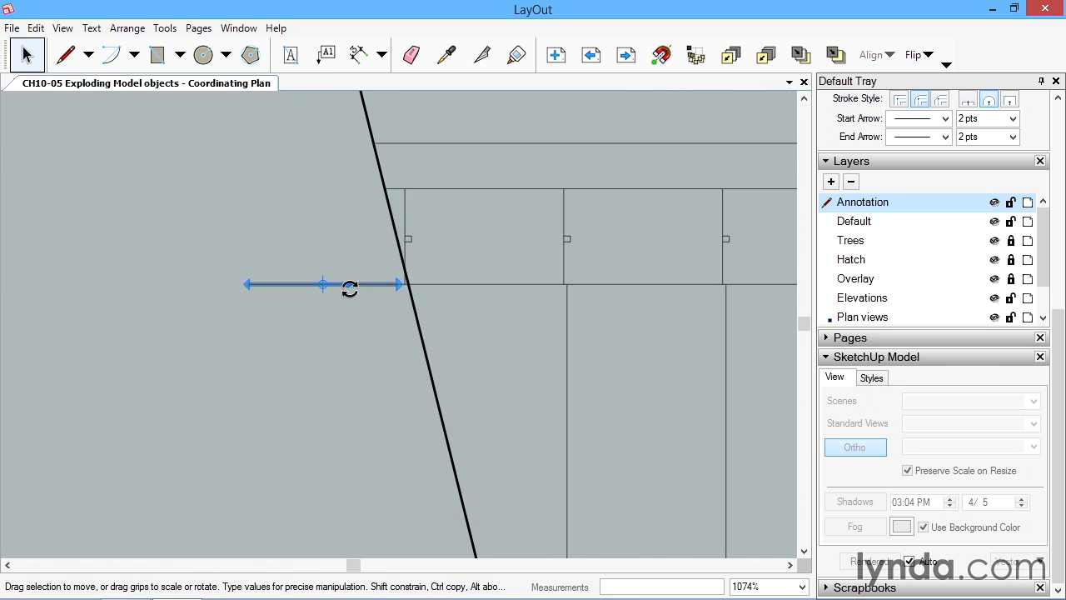
key("Delete")
- Shorten the two horizontal stair edge lines nearest the door D 04 wall so they end at the break line
middle_click_drag(390, 310, 371, 92)
scroll(392, 250, "down", 1)
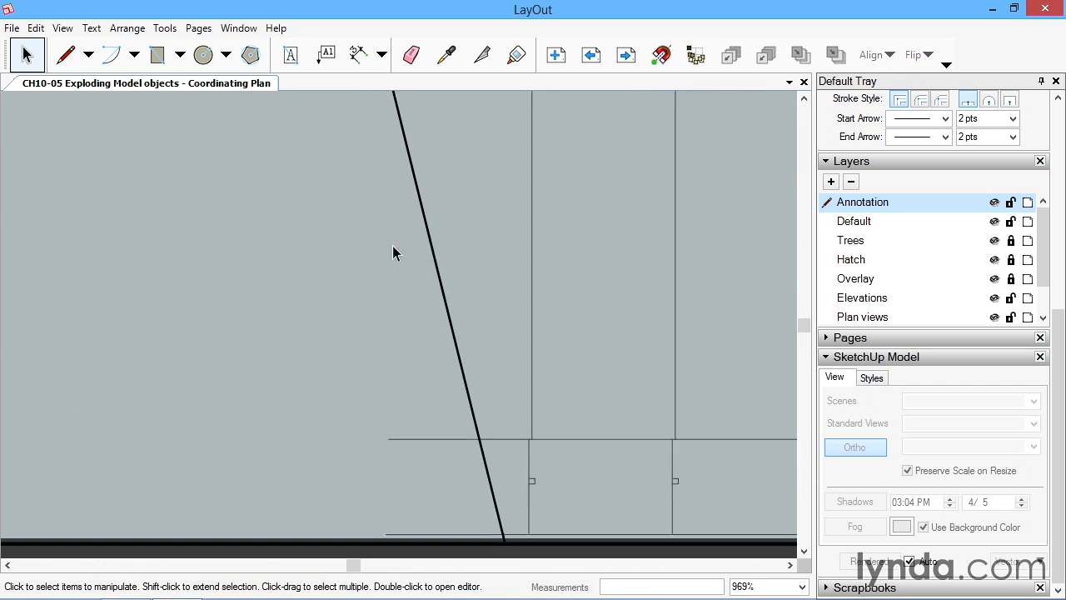
left_click(432, 430)
left_click_drag(385, 430, 471, 430)
left_click(396, 520)
left_click_drag(383, 520, 498, 521)
- Select the entire trimmed ground floor staircase, including the break line, and group it
scroll(451, 432, "down", 6)
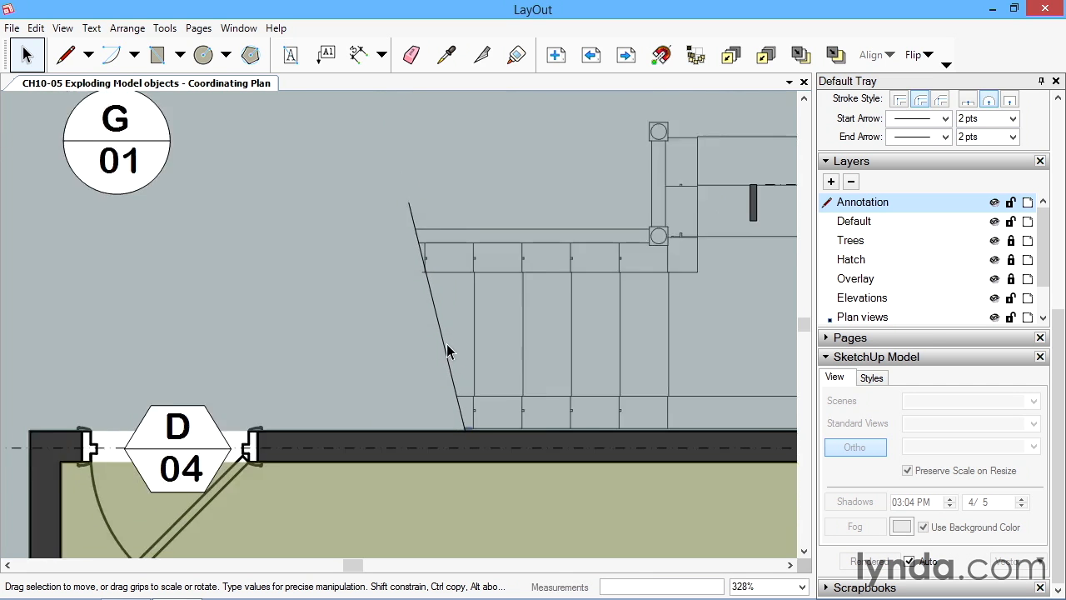
mouse_move(374, 148)
left_mouse_down()
mouse_move(685, 431)
mouse_move(763, 481)
left_mouse_up()
right_click(616, 213)
left_click(662, 398)
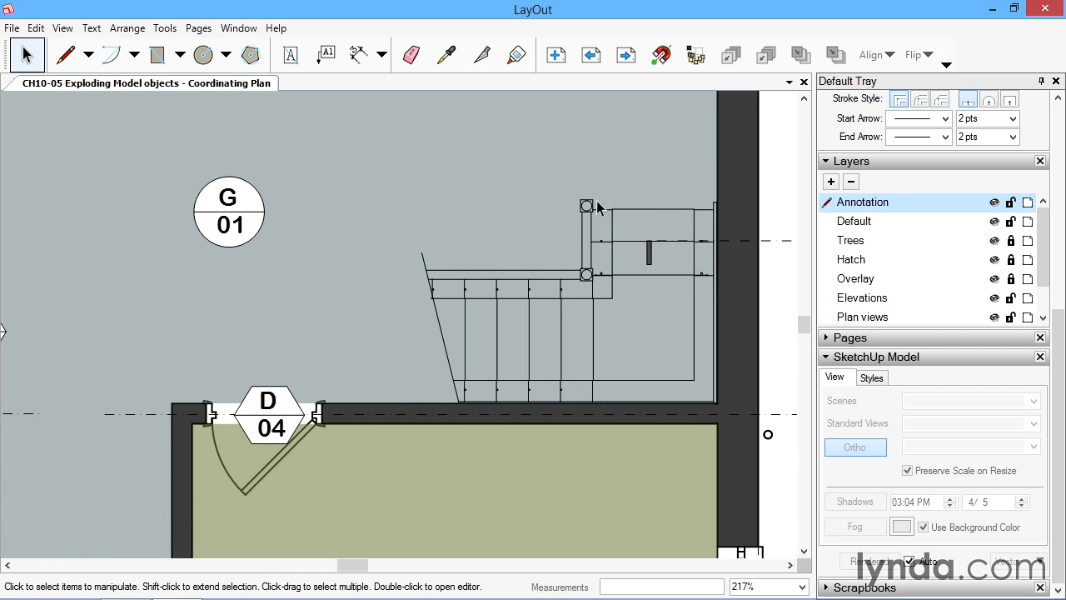
scroll(456, 314, "down", 1)
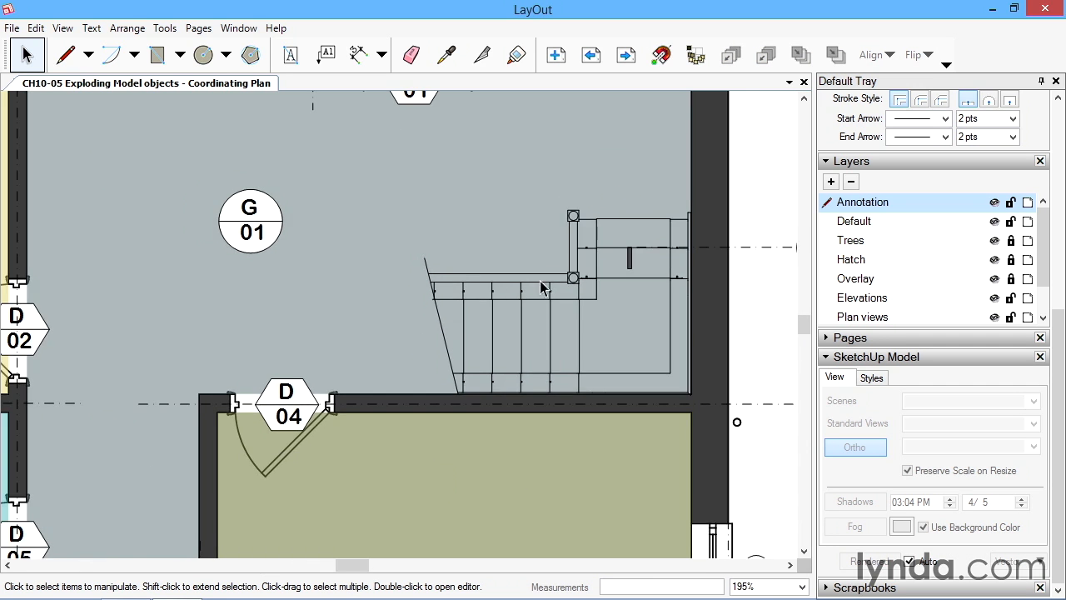
scroll(529, 297, "down", 3)
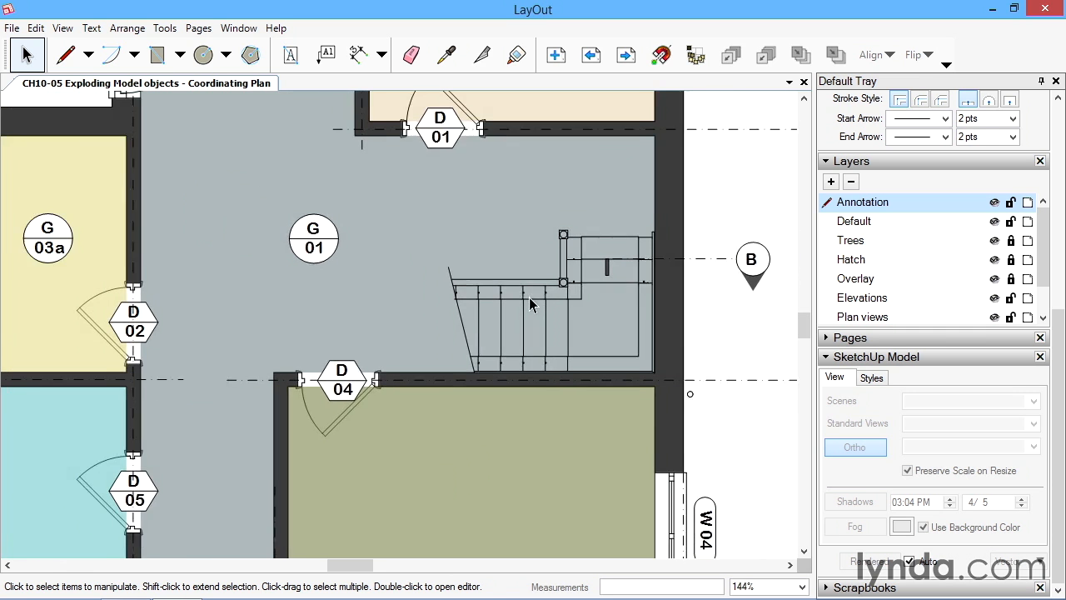
- Inside the staircase group, set the stroke width of the outer horizontal and vertical handrail lines to 0.40 pts
left_click(558, 254)
double_click(558, 254)
scroll(559, 273, "up", 5)
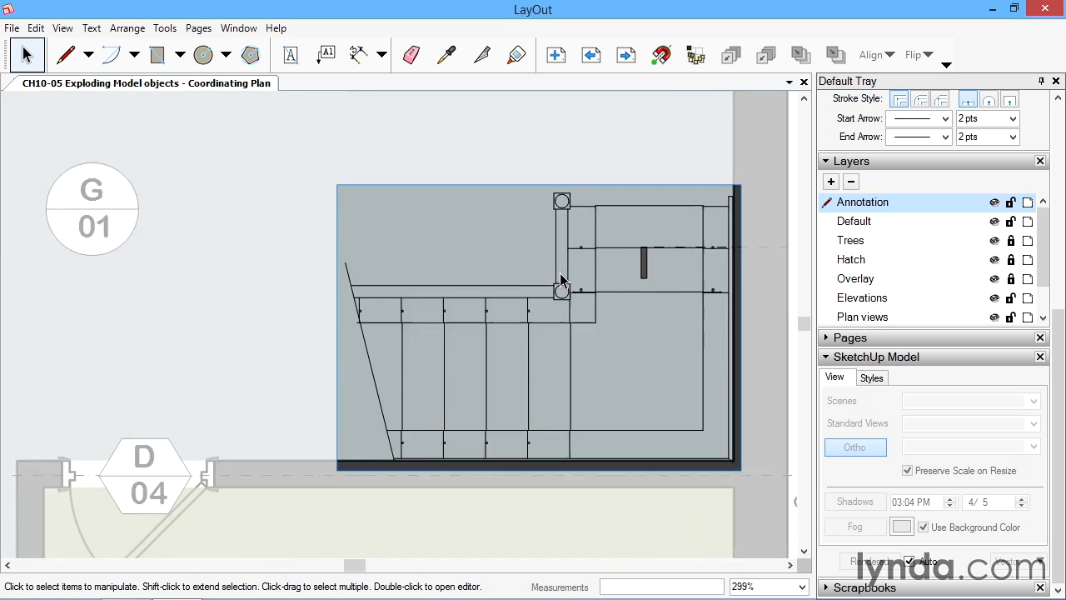
left_click(551, 270)
left_click(523, 291)
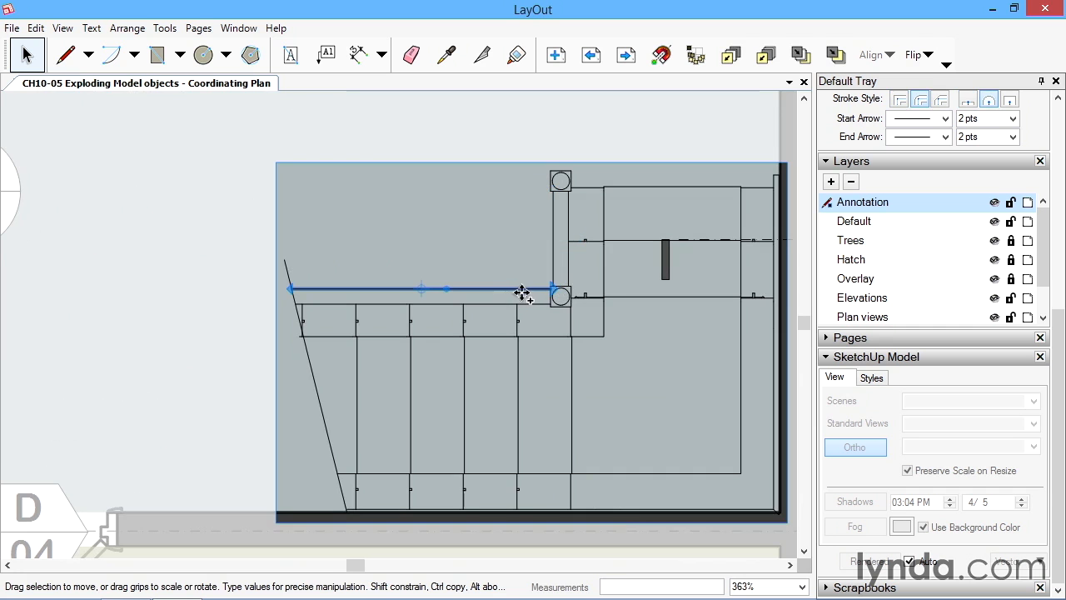
left_click(555, 255, "shift")
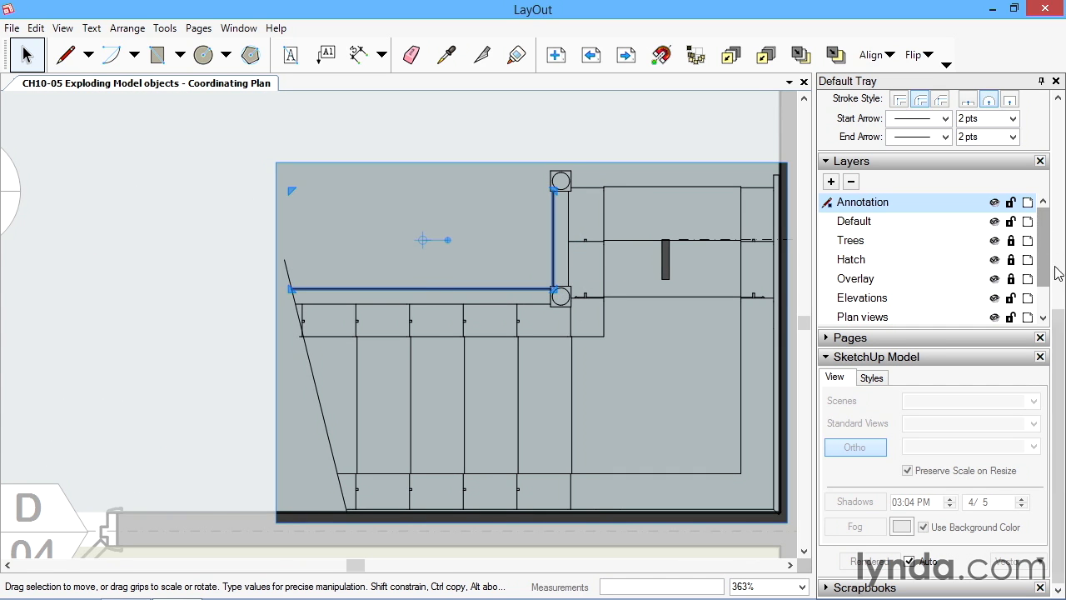
scroll(1051, 260, "up", 5)
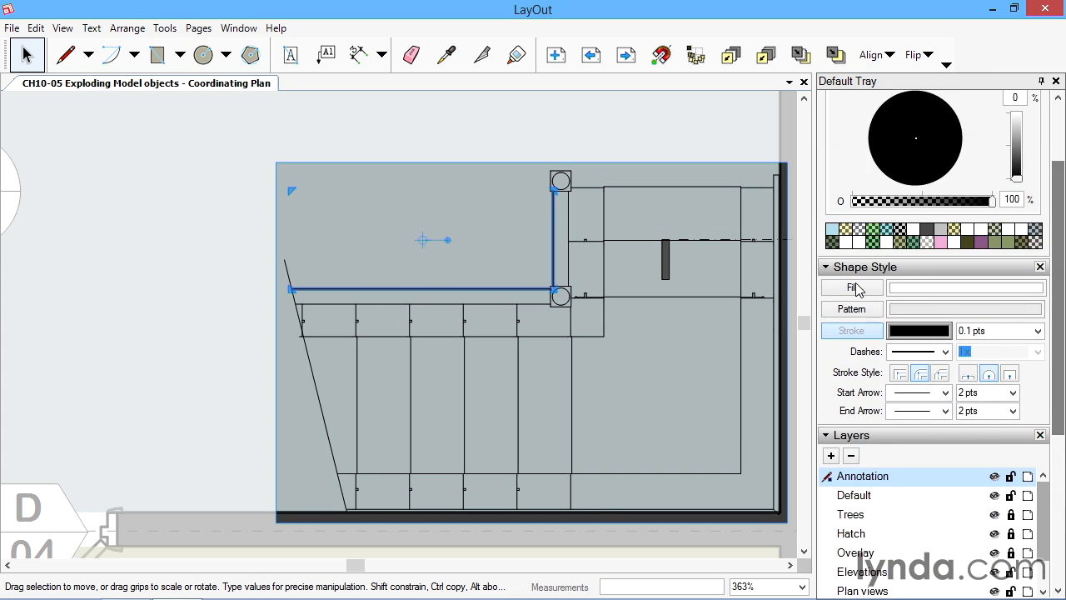
left_click(1037, 331)
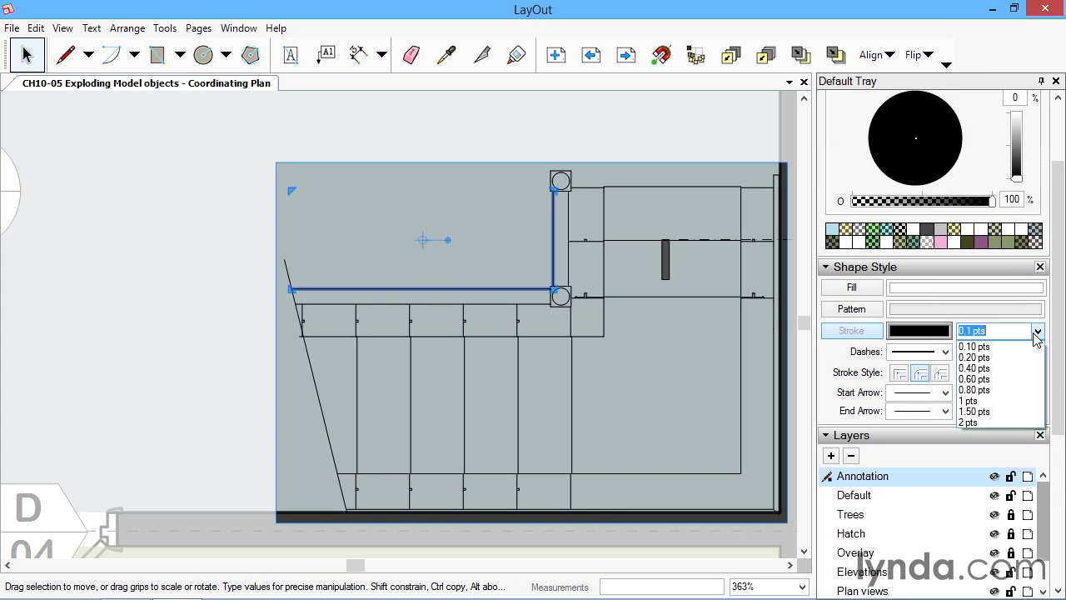
left_click(984, 371)
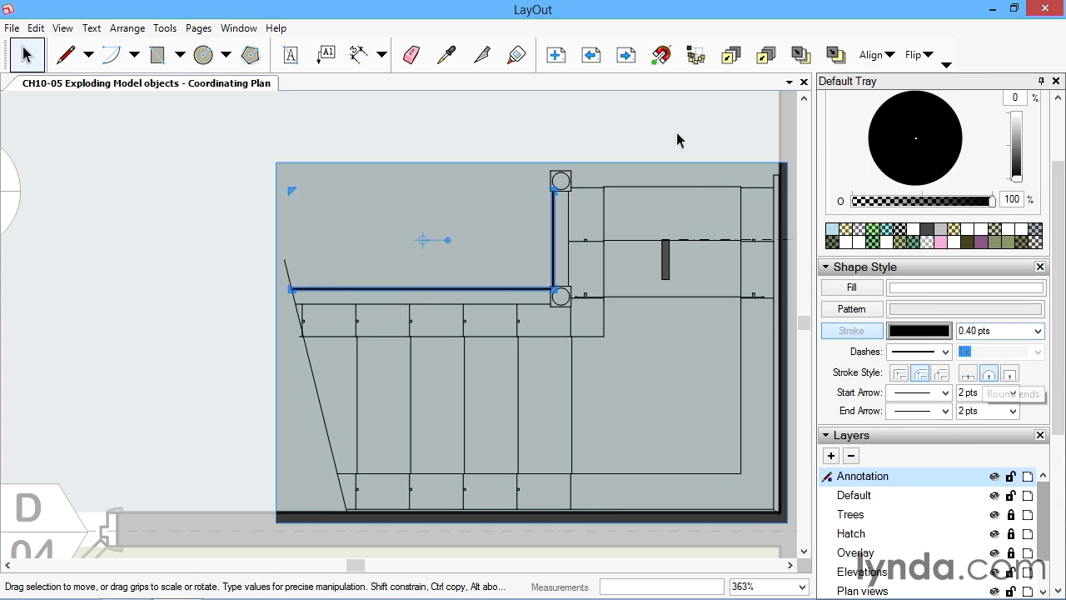
left_click(676, 127)
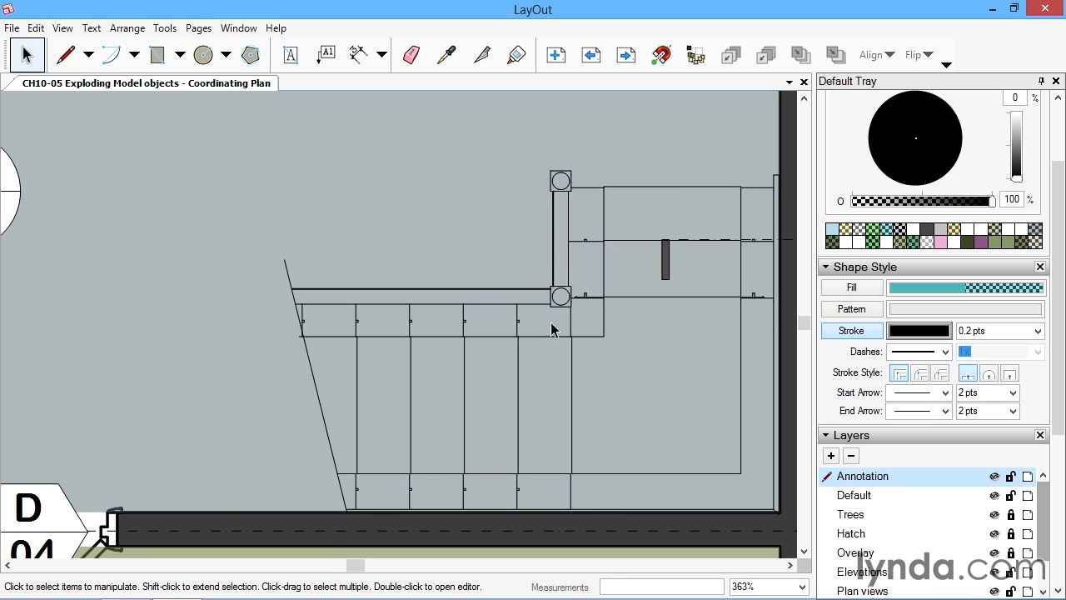
- Review the staircase on both floor plans and the overall sheet layout
scroll(557, 339, "down", 4)
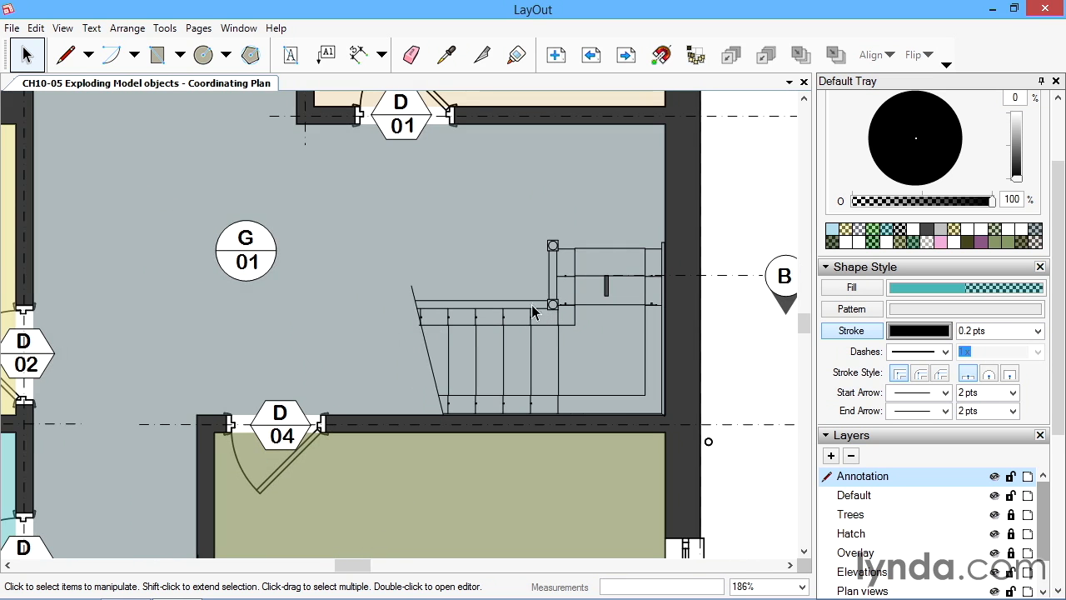
scroll(534, 310, "down", 4)
middle_click_drag(537, 333, 348, 296)
scroll(539, 247, "down", 4)
scroll(523, 284, "down", 1)
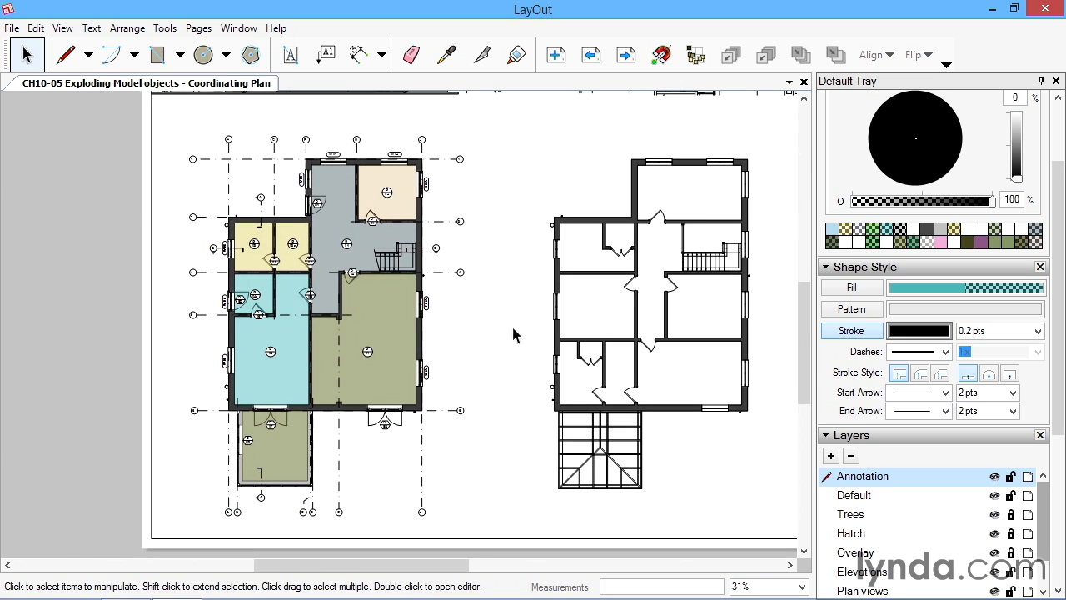
middle_click_drag(513, 329, 475, 335)
scroll(475, 336, "down", 2)
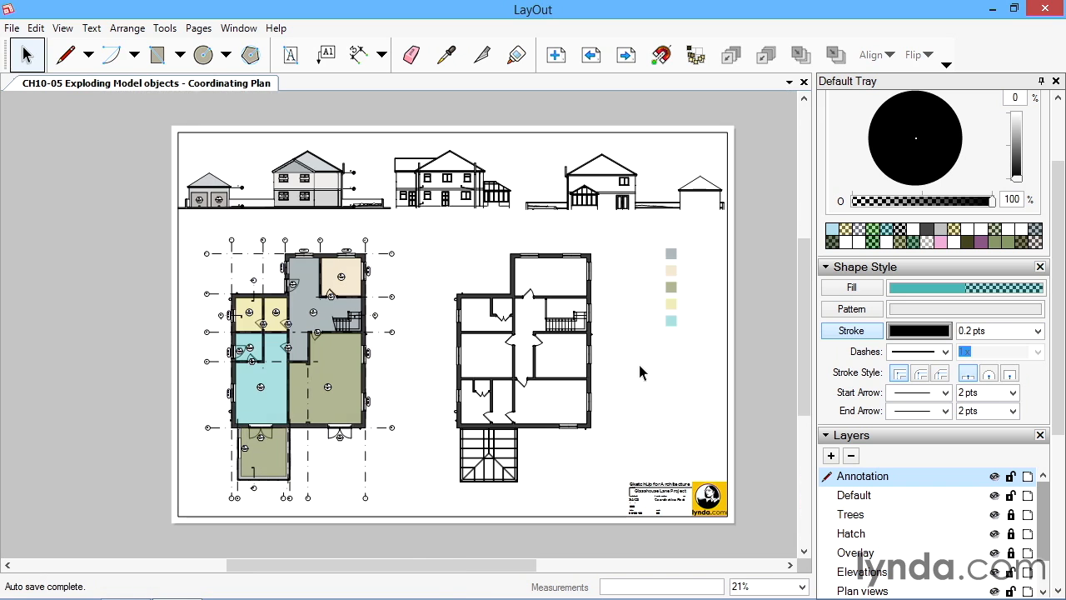